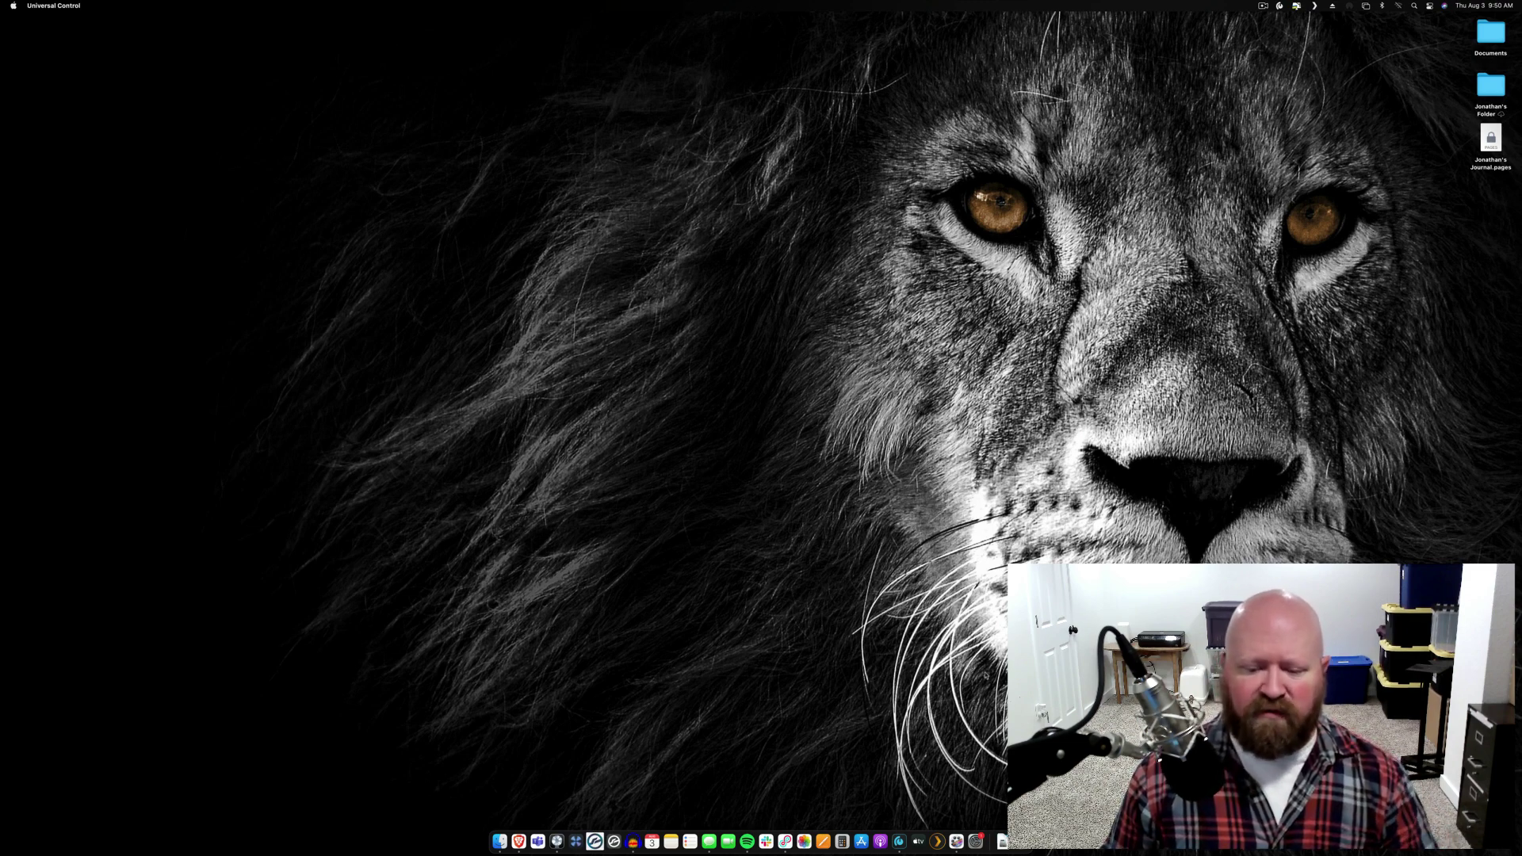
Open the Studio 192 mixer from the Dock and position its window, with Mic 3's flat EQ showing
left_click(898, 841)
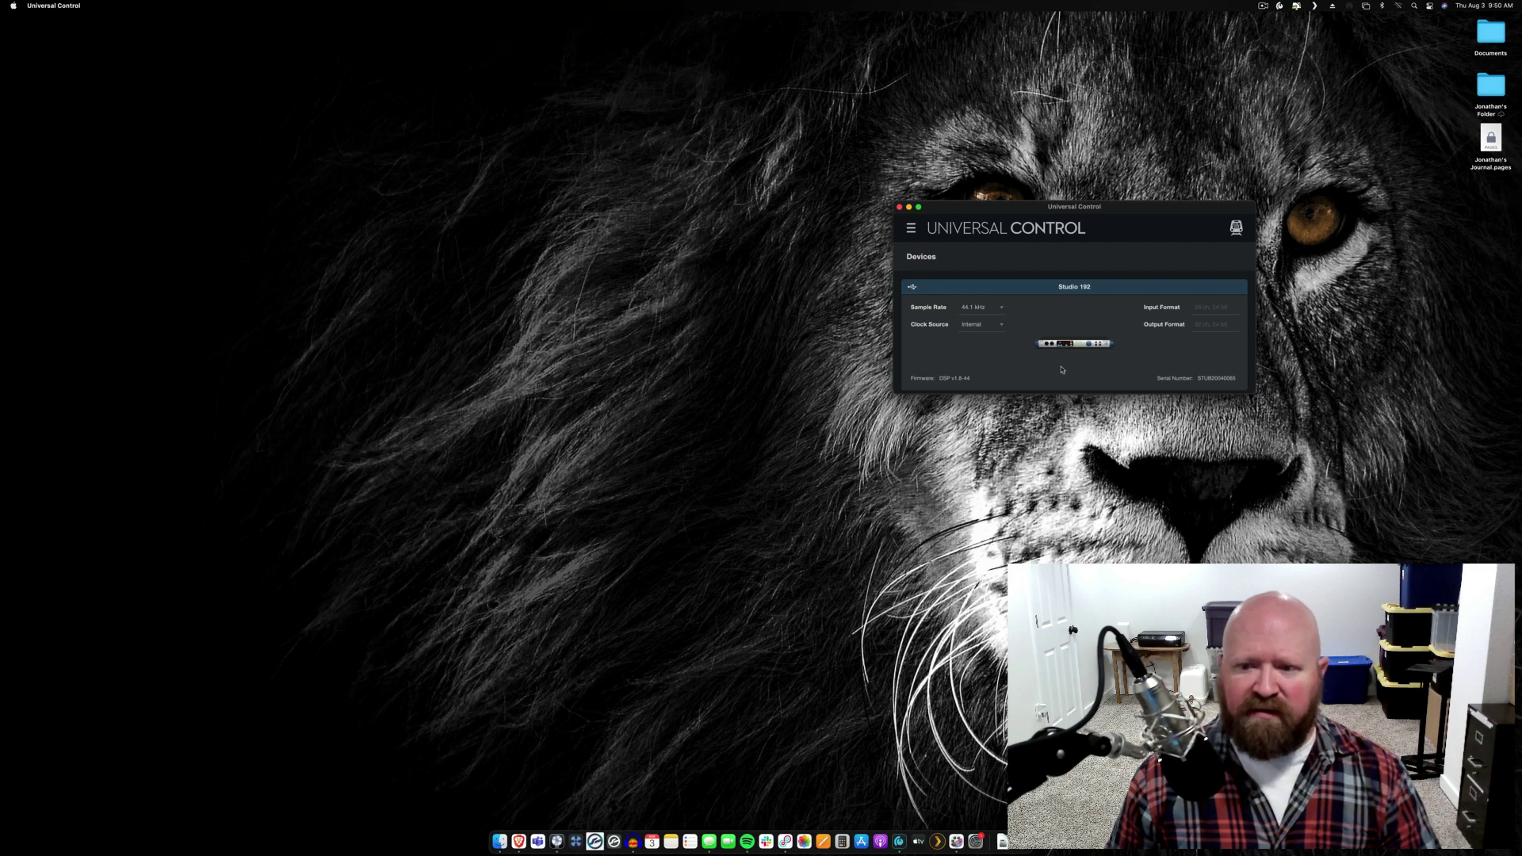
left_click(1066, 344)
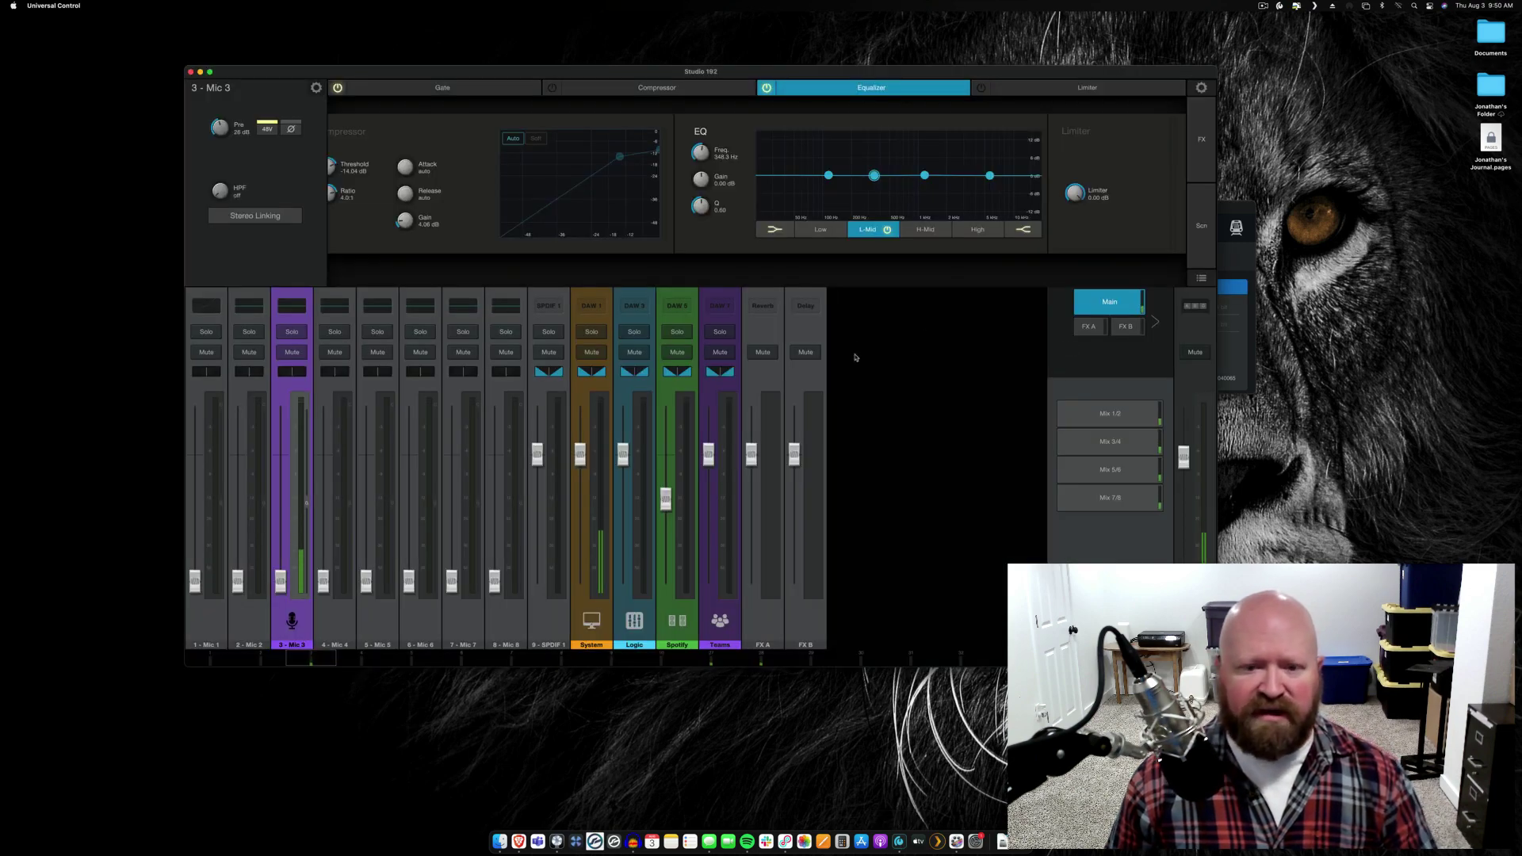
left_click_drag(785, 71, 833, 60)
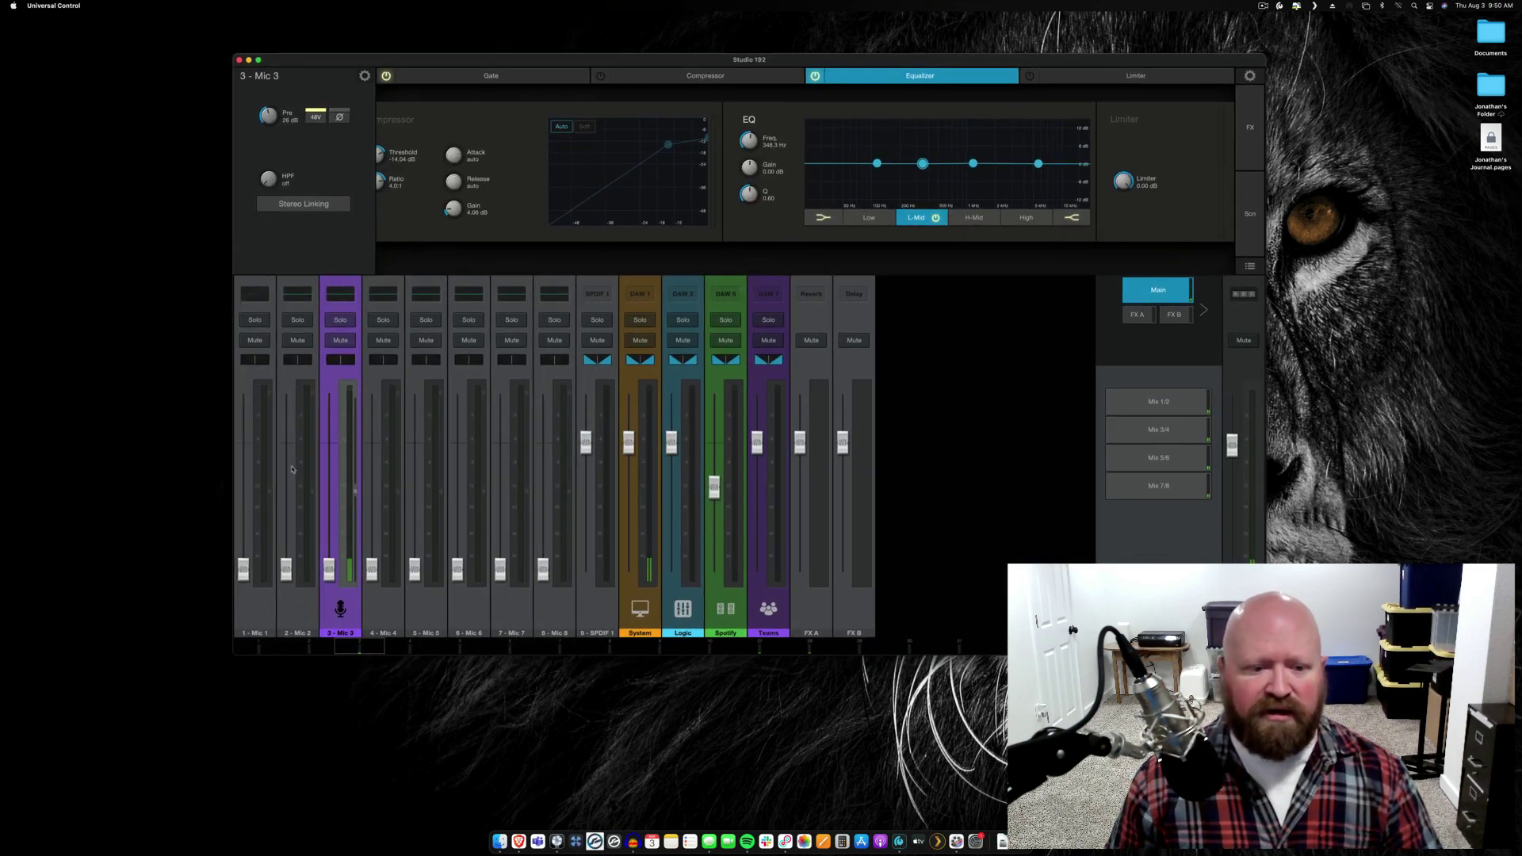
Step through Mic 3's Low, L-Mid, H-Mid and High EQ bands, then switch Low to shelf mode
left_click(877, 163)
left_click(1039, 161)
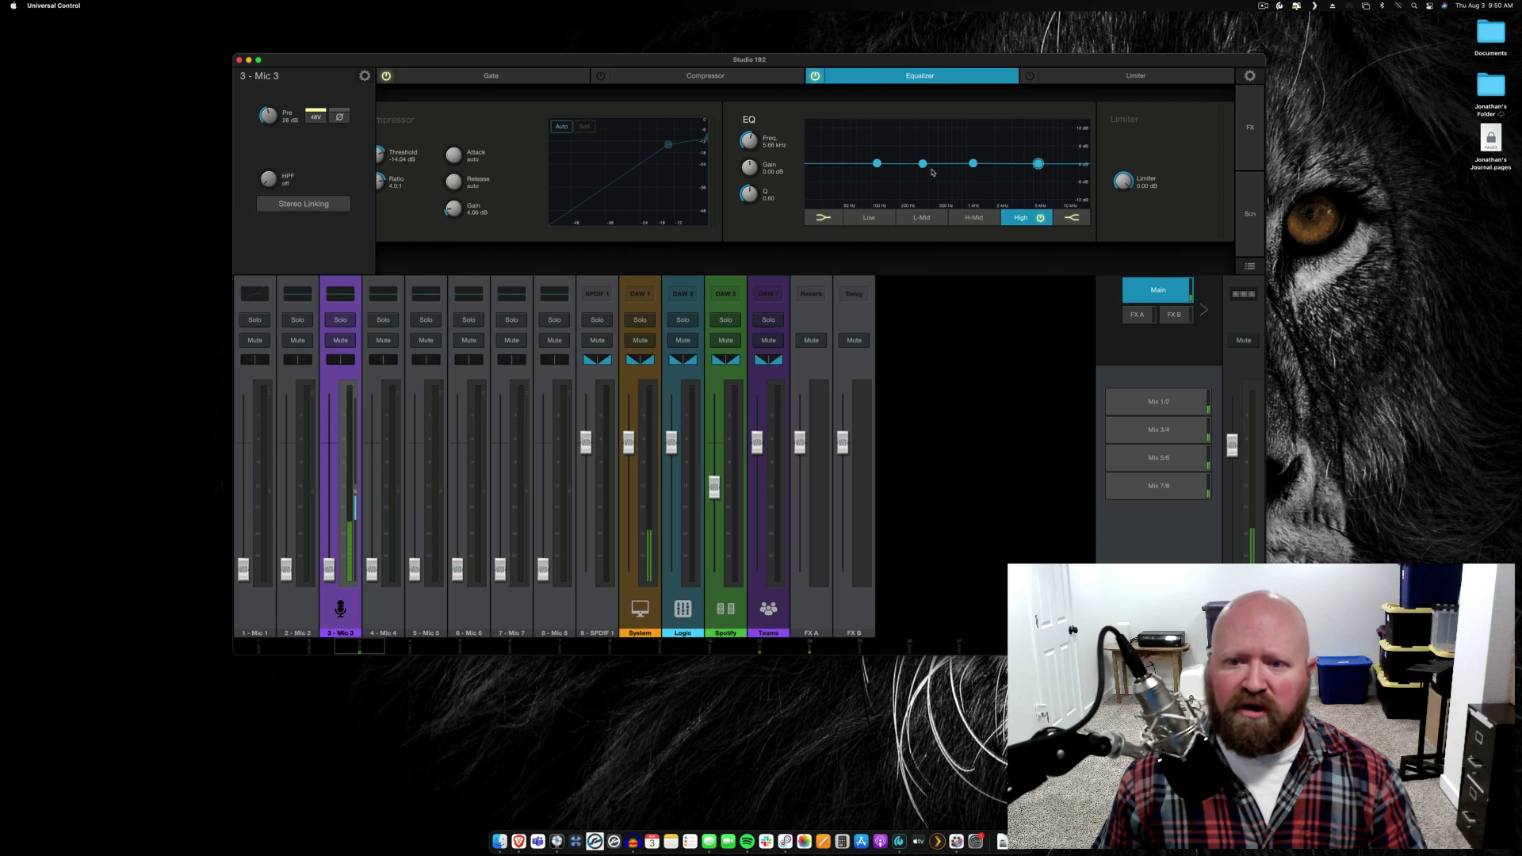
left_click(877, 163)
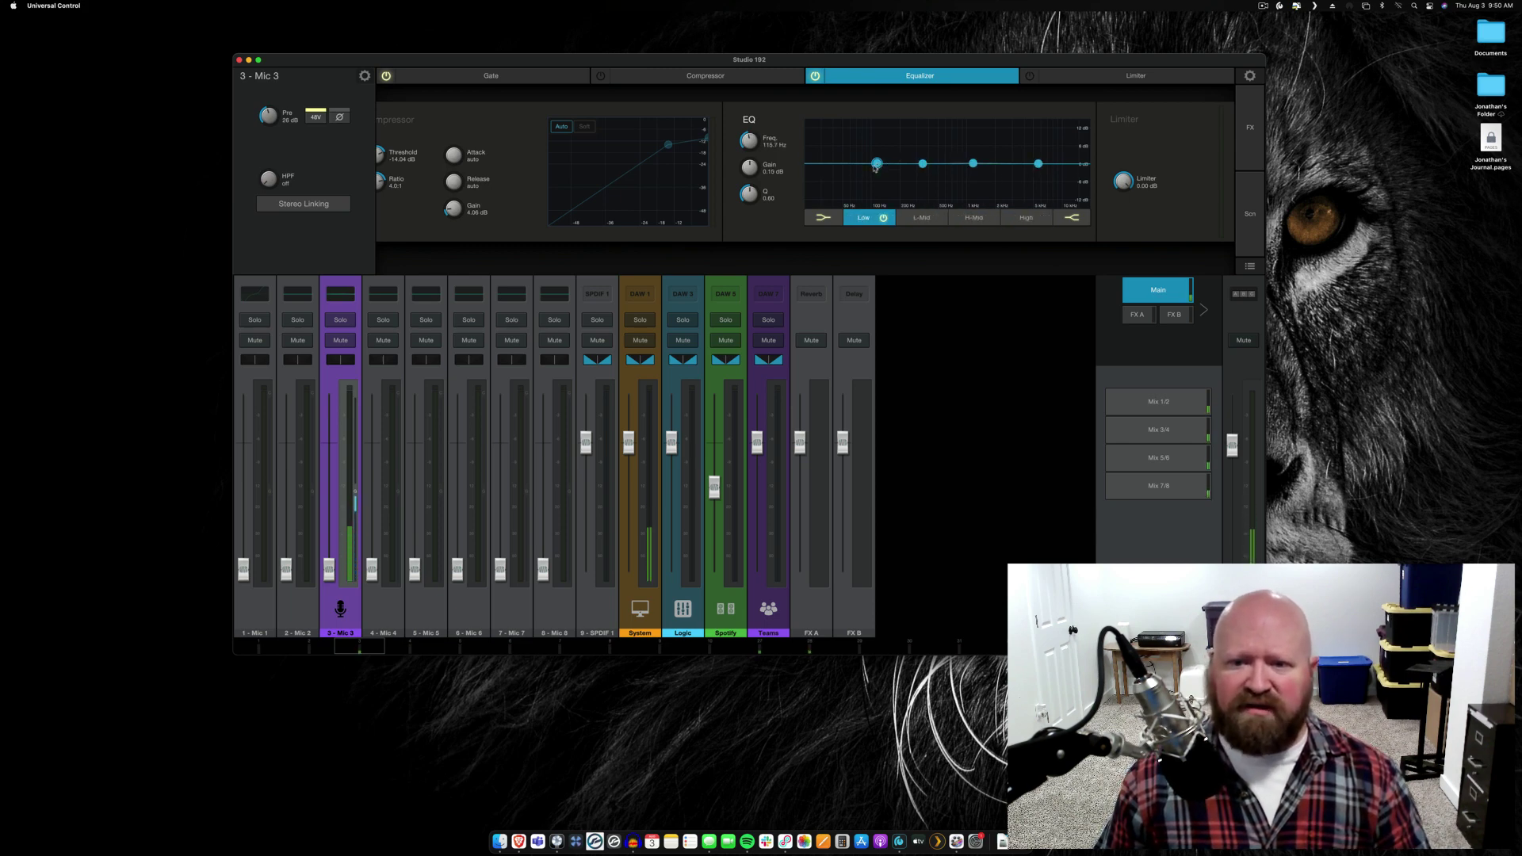
left_click(923, 164)
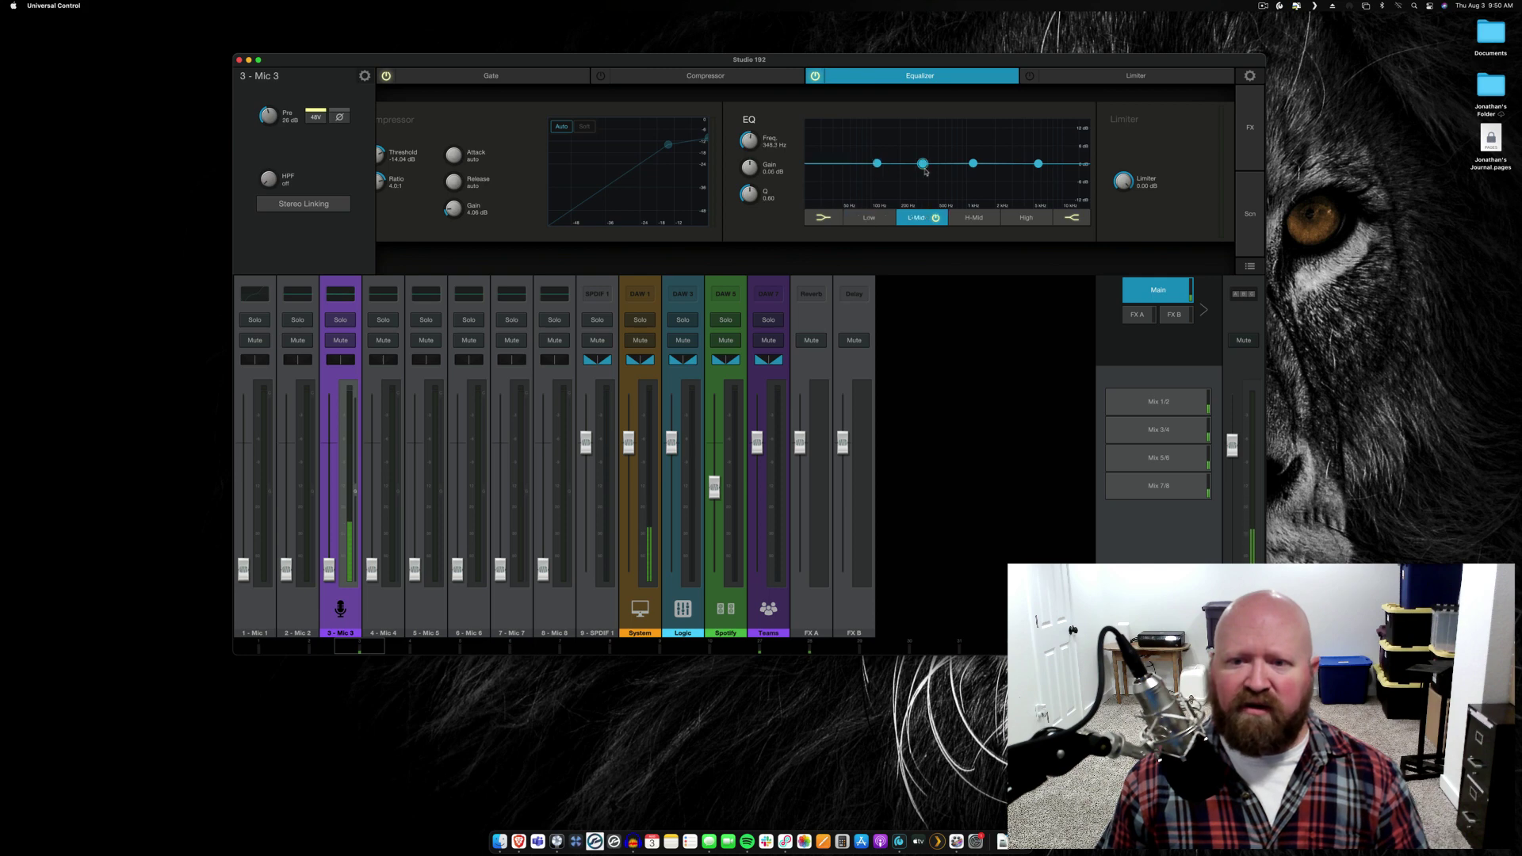
left_click(972, 164)
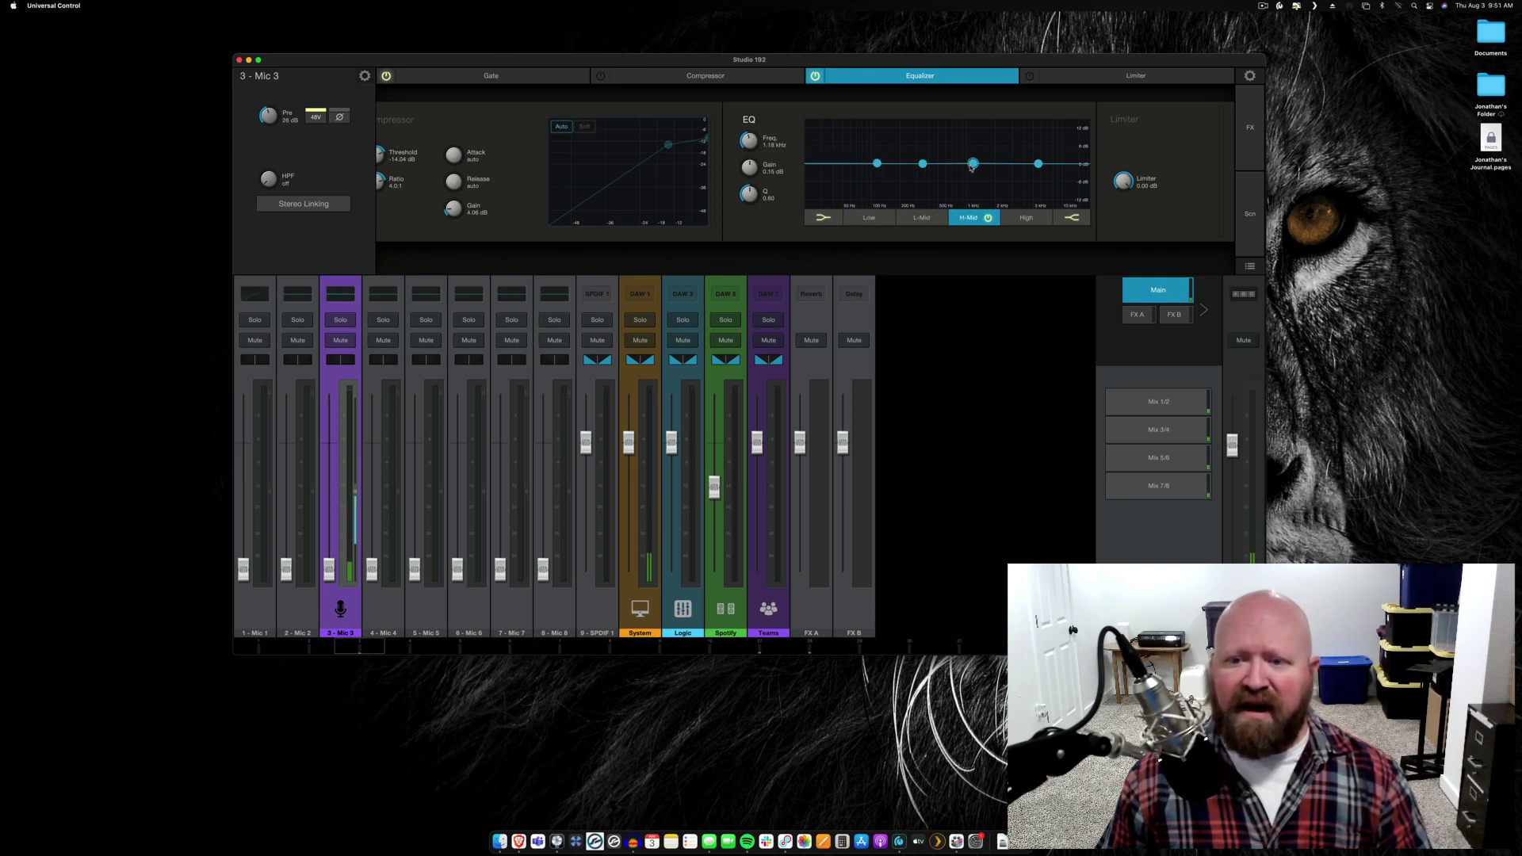
left_click(1037, 163)
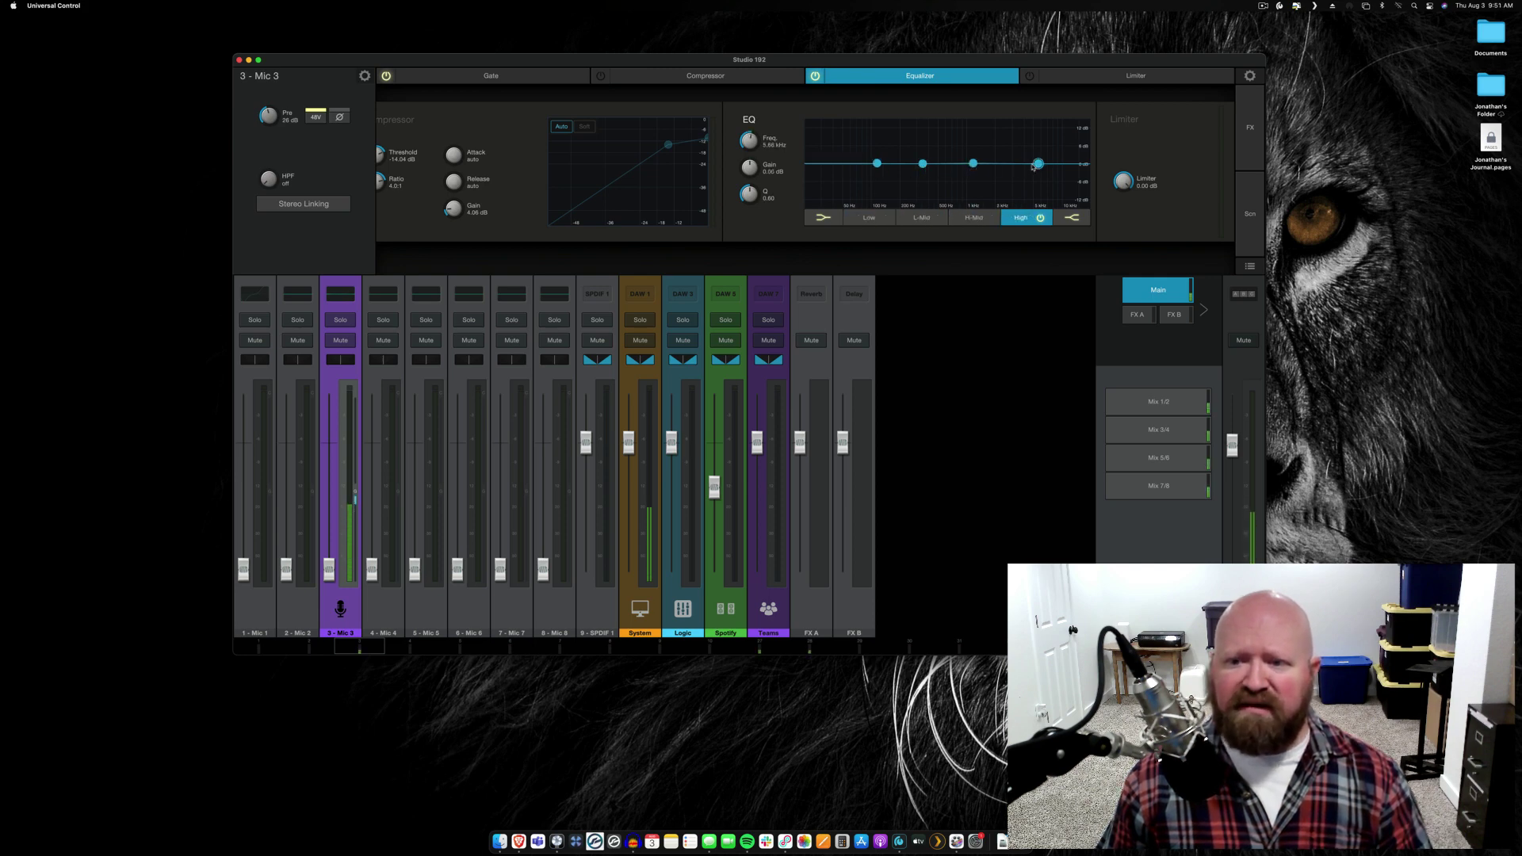
left_click(875, 162)
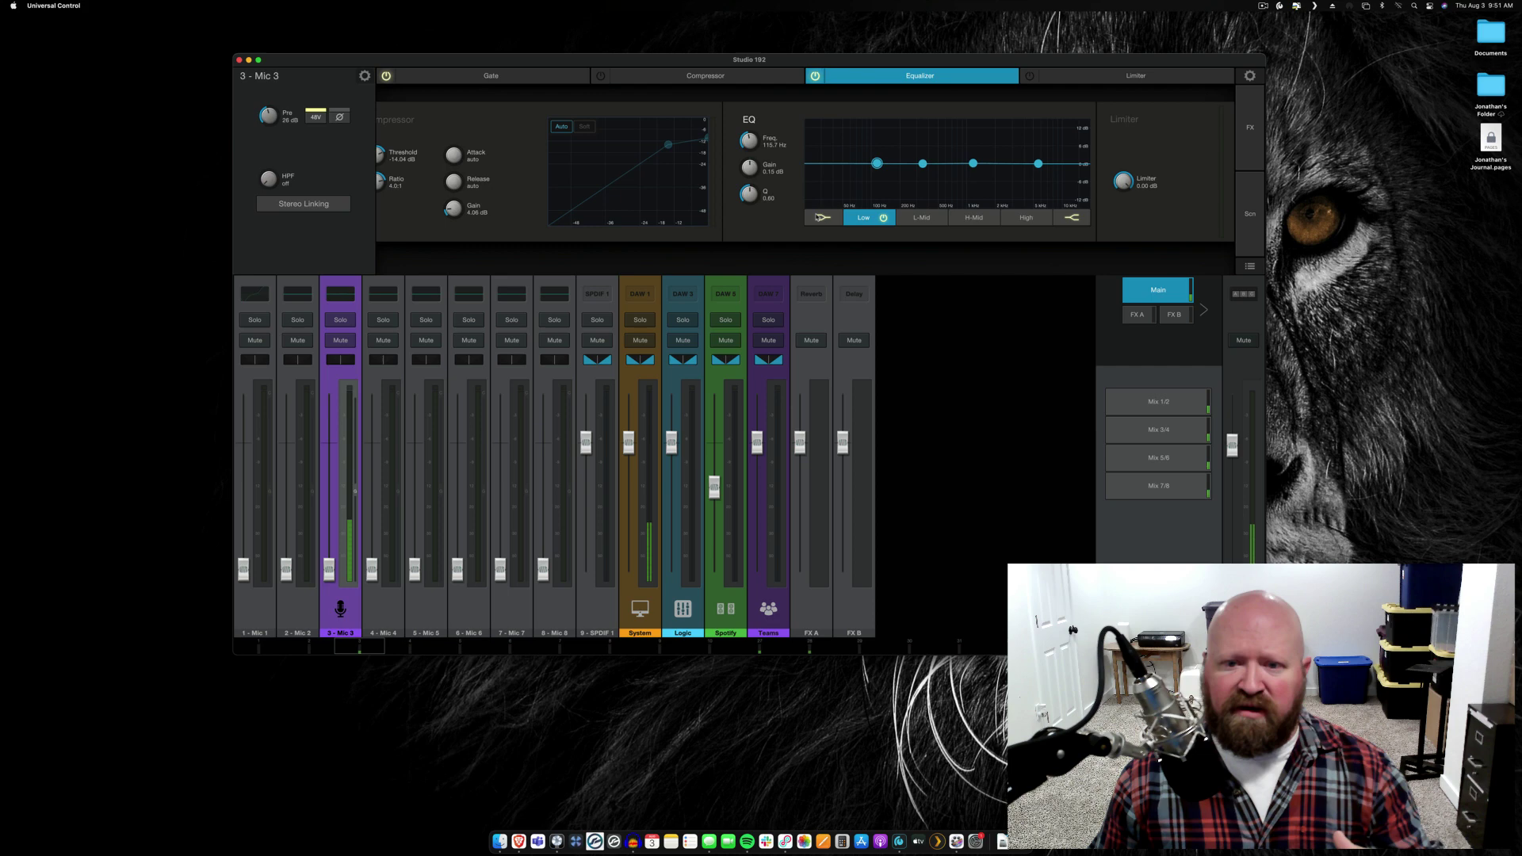
left_click(817, 218)
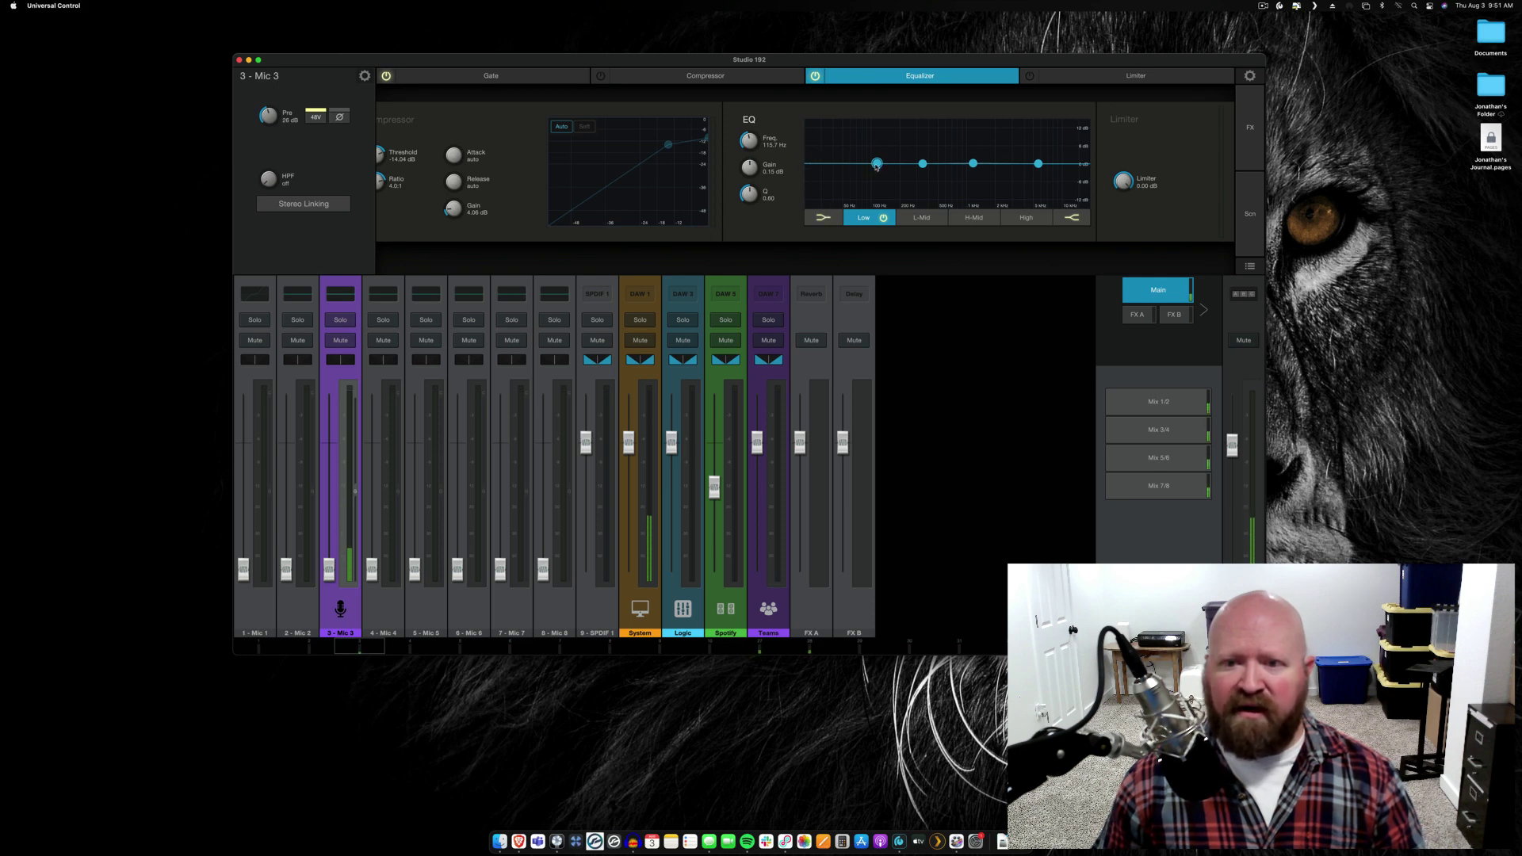
left_click_drag(876, 164, 918, 122)
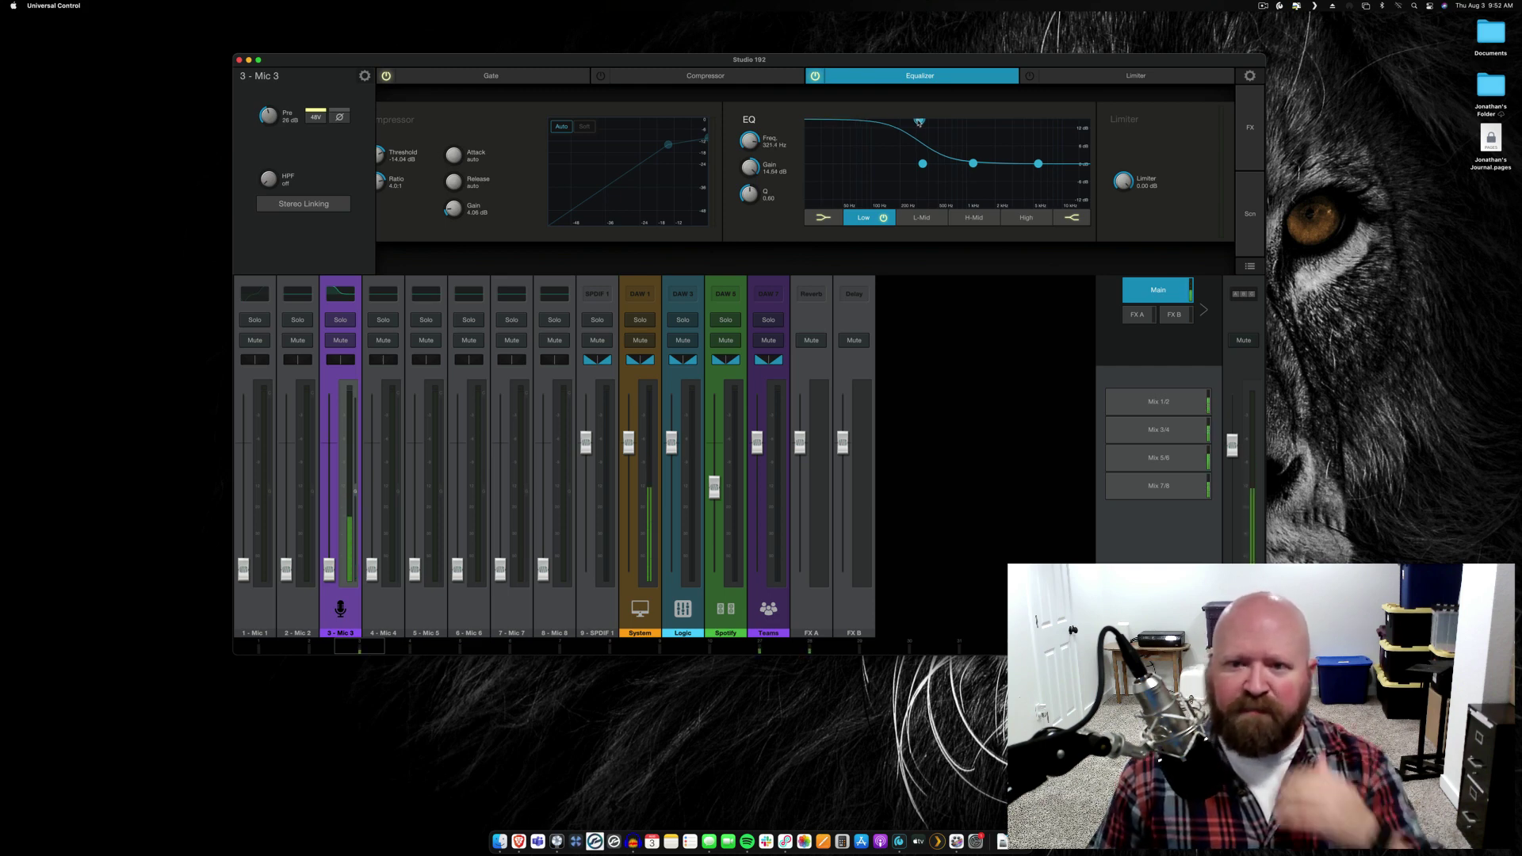
left_click_drag(918, 122, 920, 120)
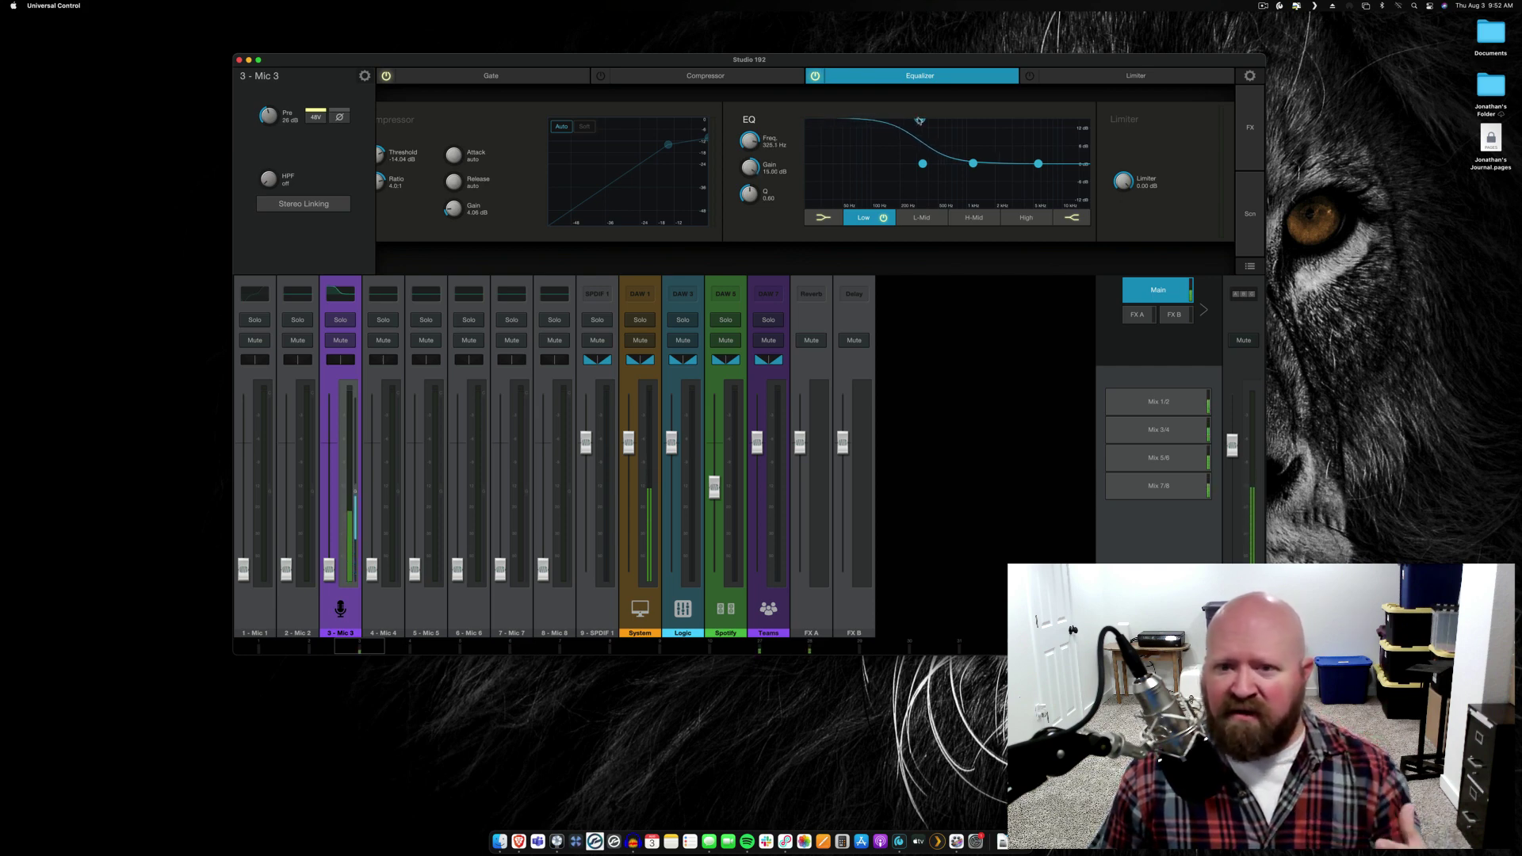
left_click_drag(919, 121, 918, 122)
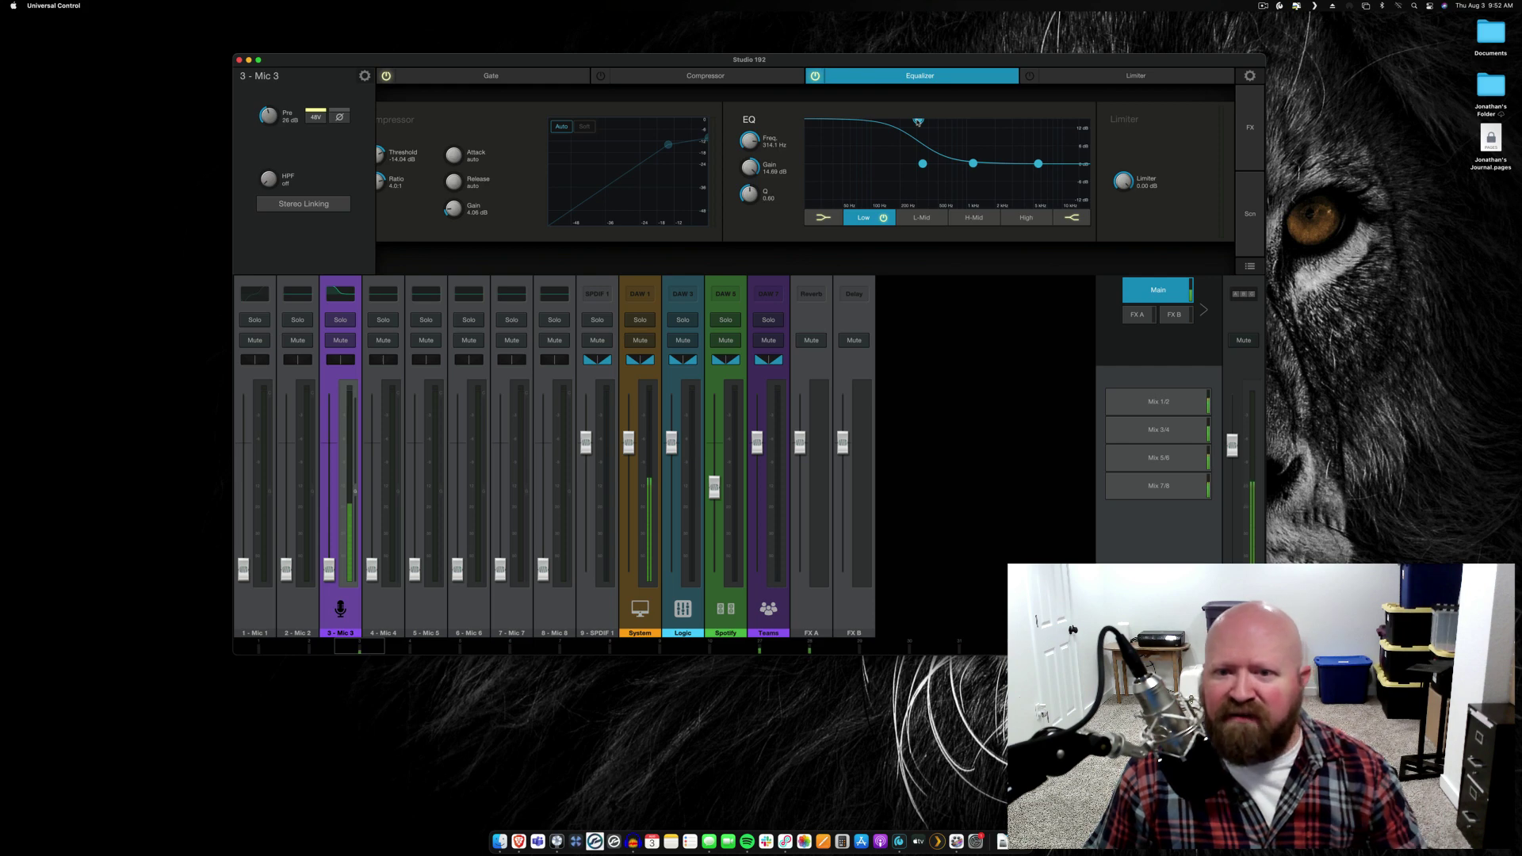
left_click_drag(918, 122, 878, 164)
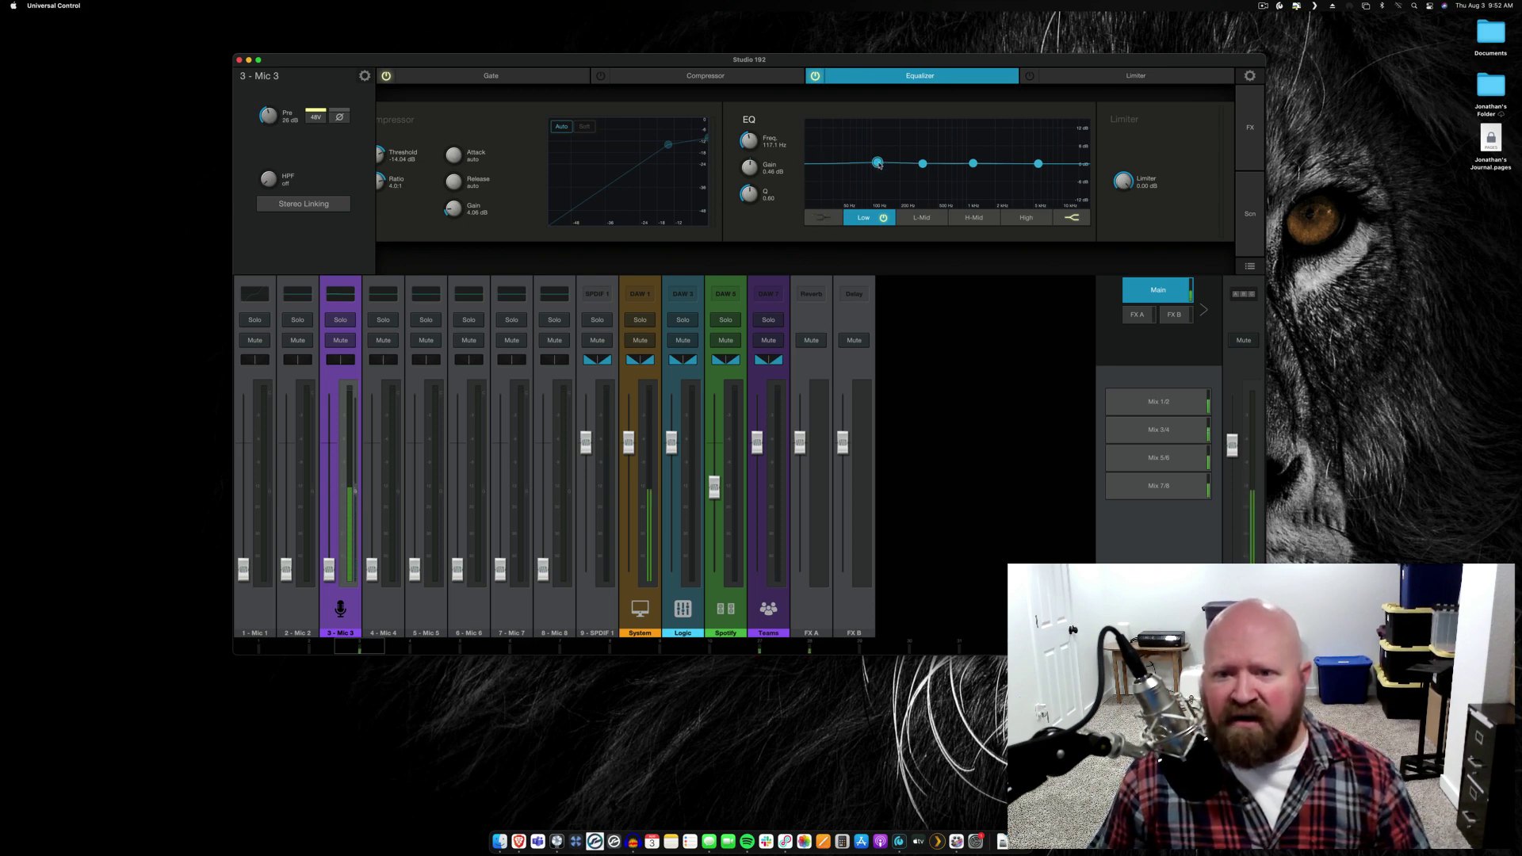
Audition Low band boosts and cuts around 80–113 Hz, ending with gain back at 0 dB
left_click_drag(878, 164, 864, 201)
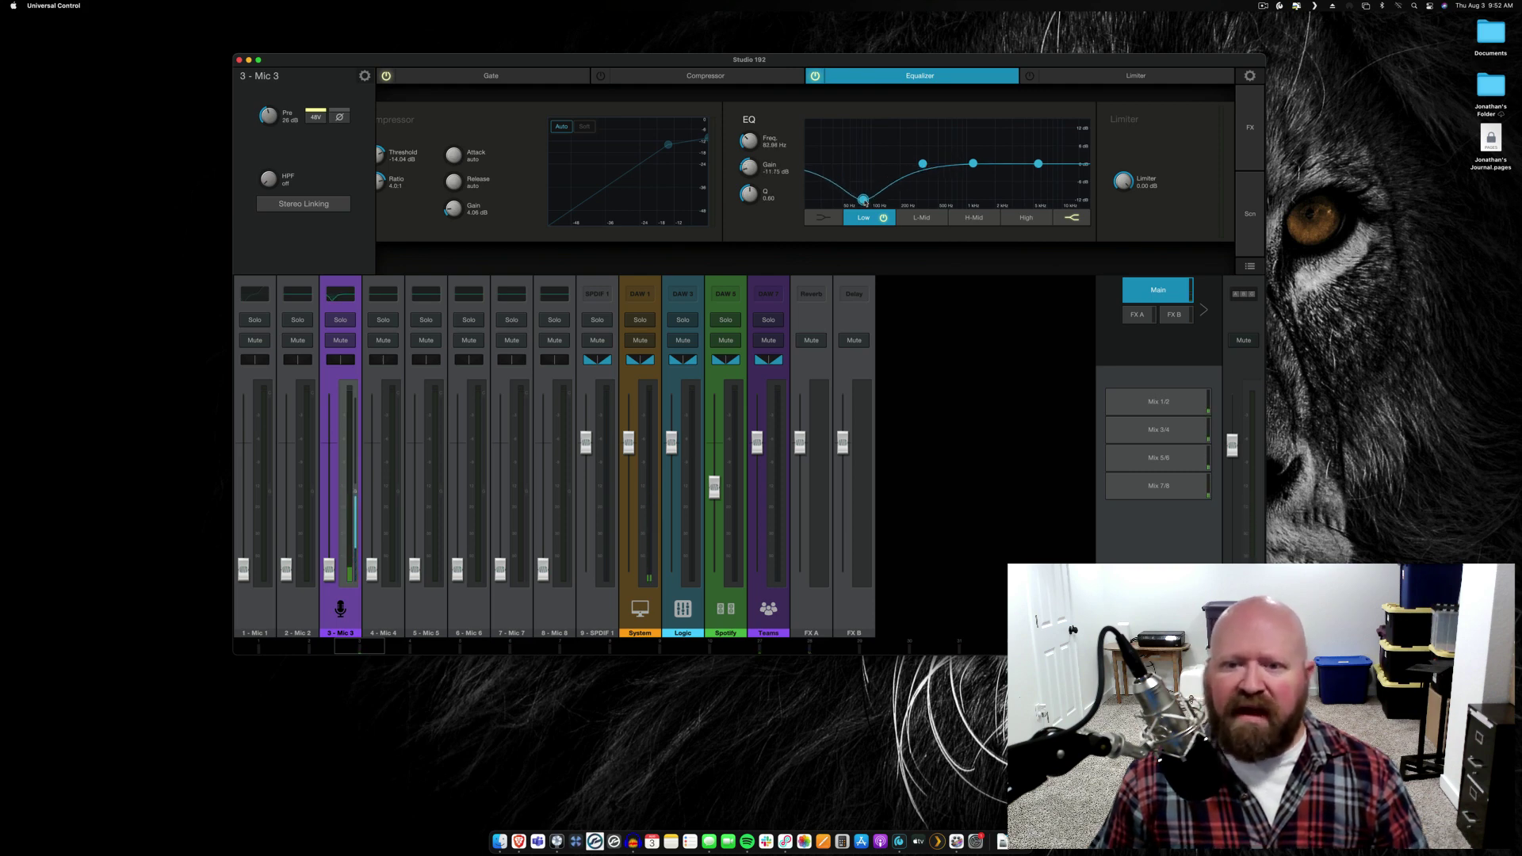
left_click_drag(863, 200, 862, 199)
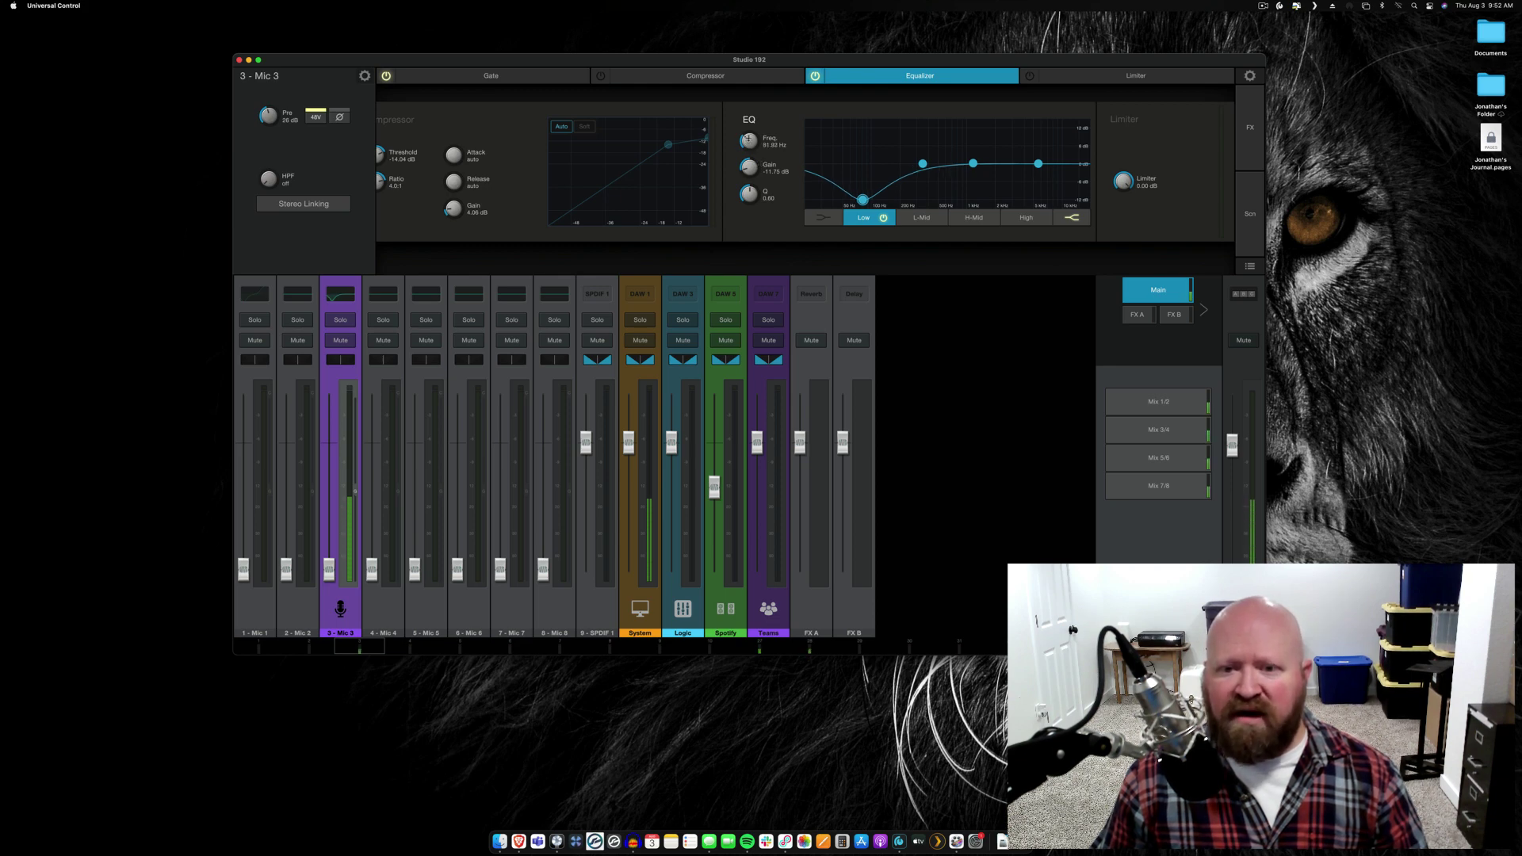
left_click_drag(749, 142, 755, 153)
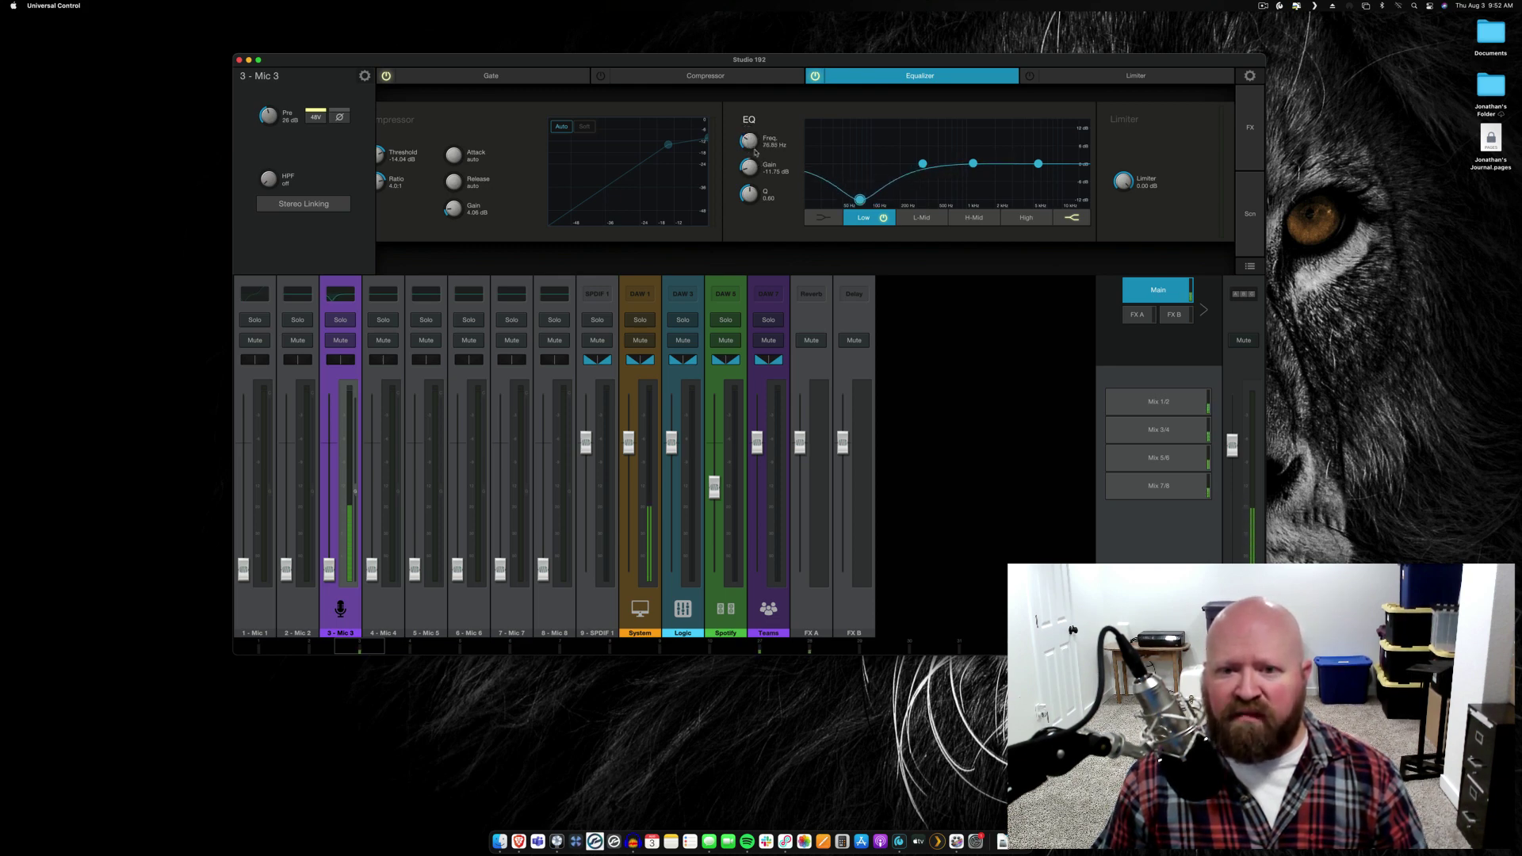
left_click_drag(860, 200, 865, 201)
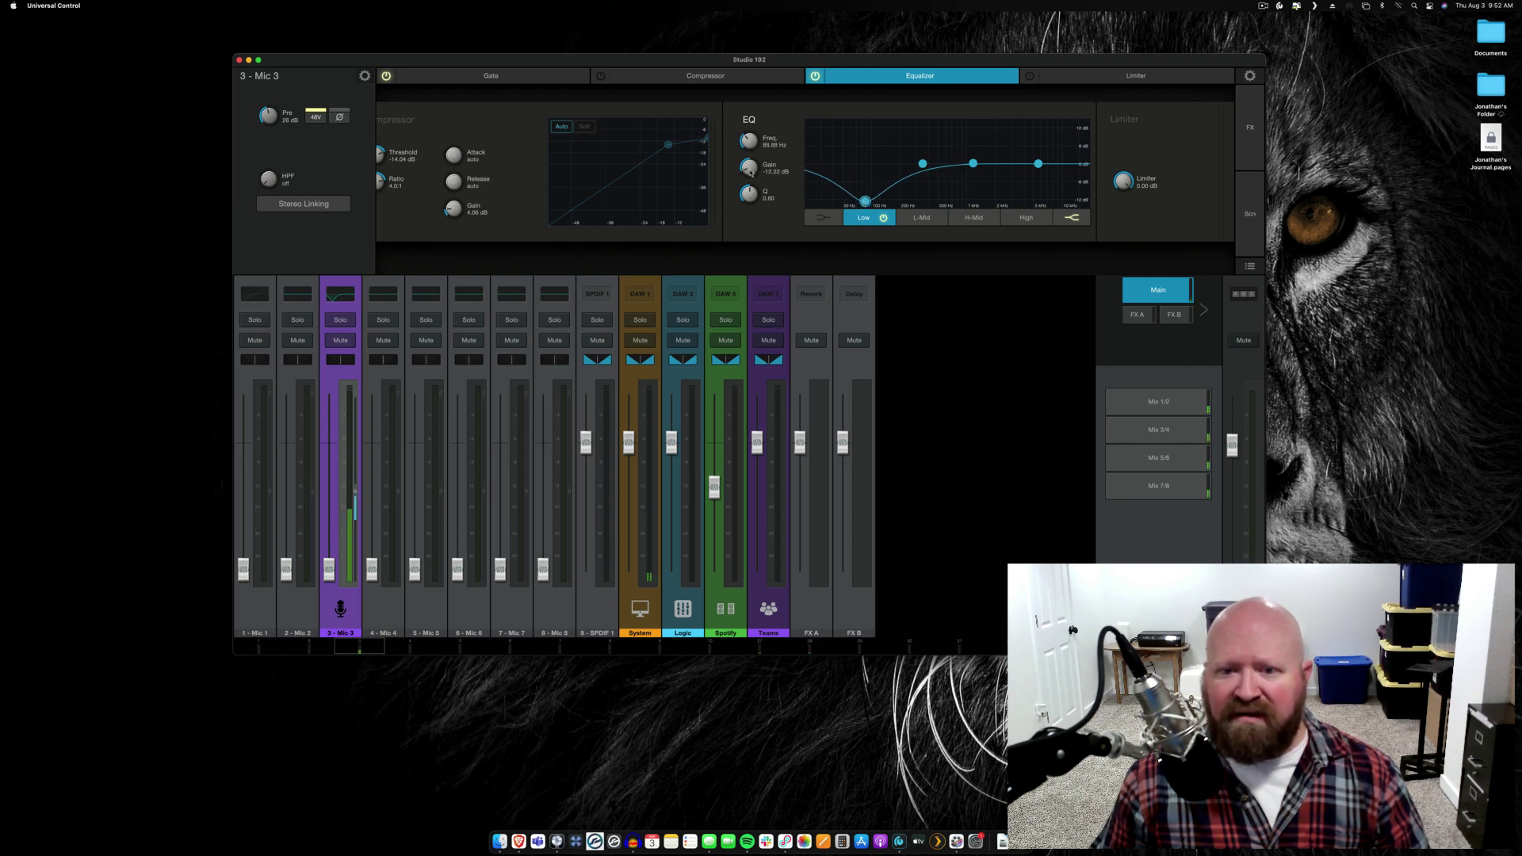
left_click_drag(749, 168, 866, 166)
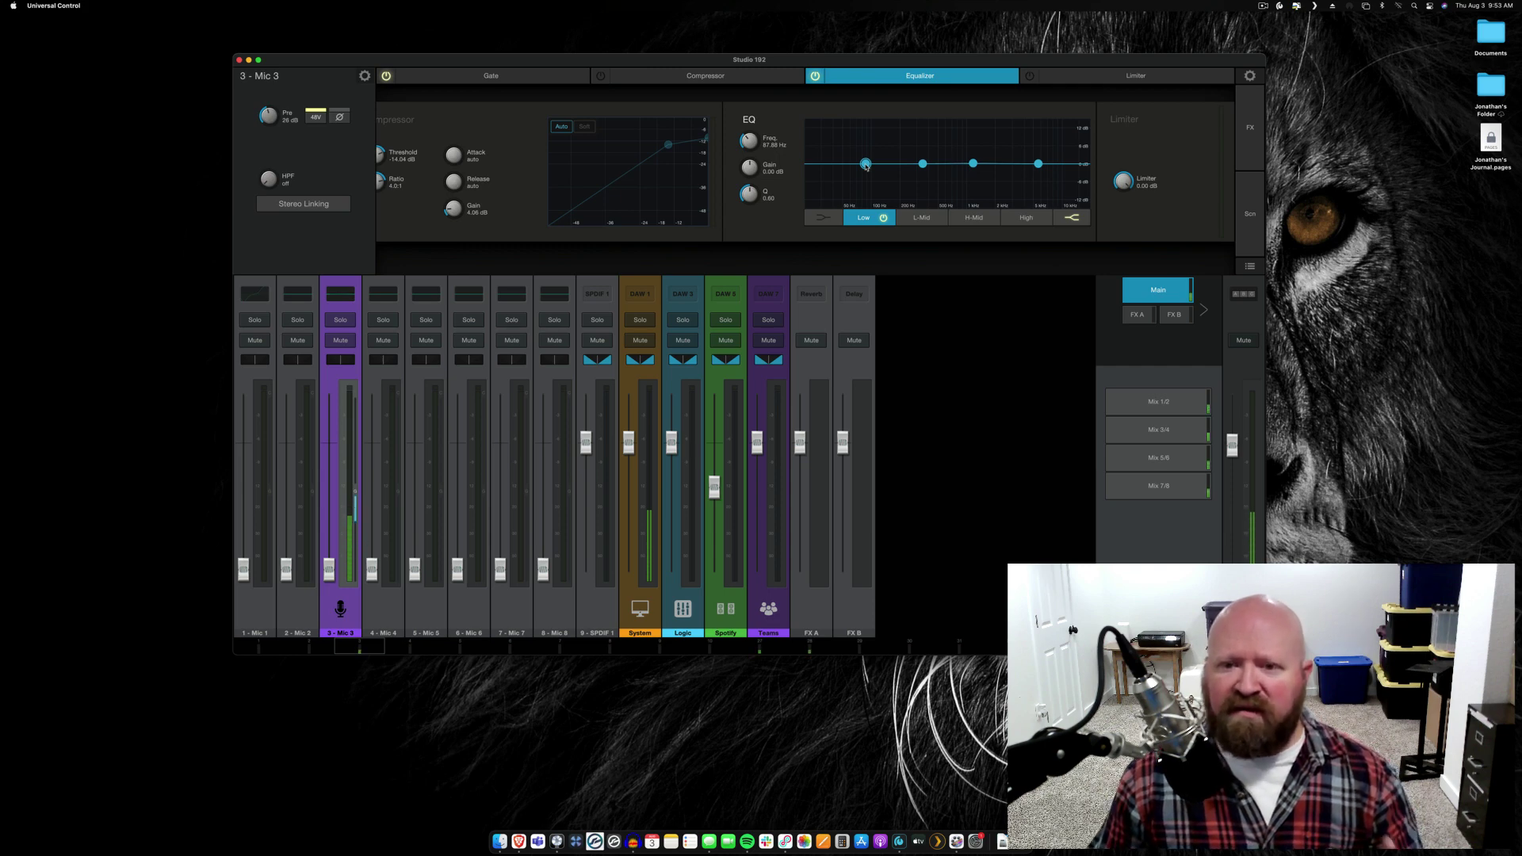
left_click_drag(867, 167, 866, 188)
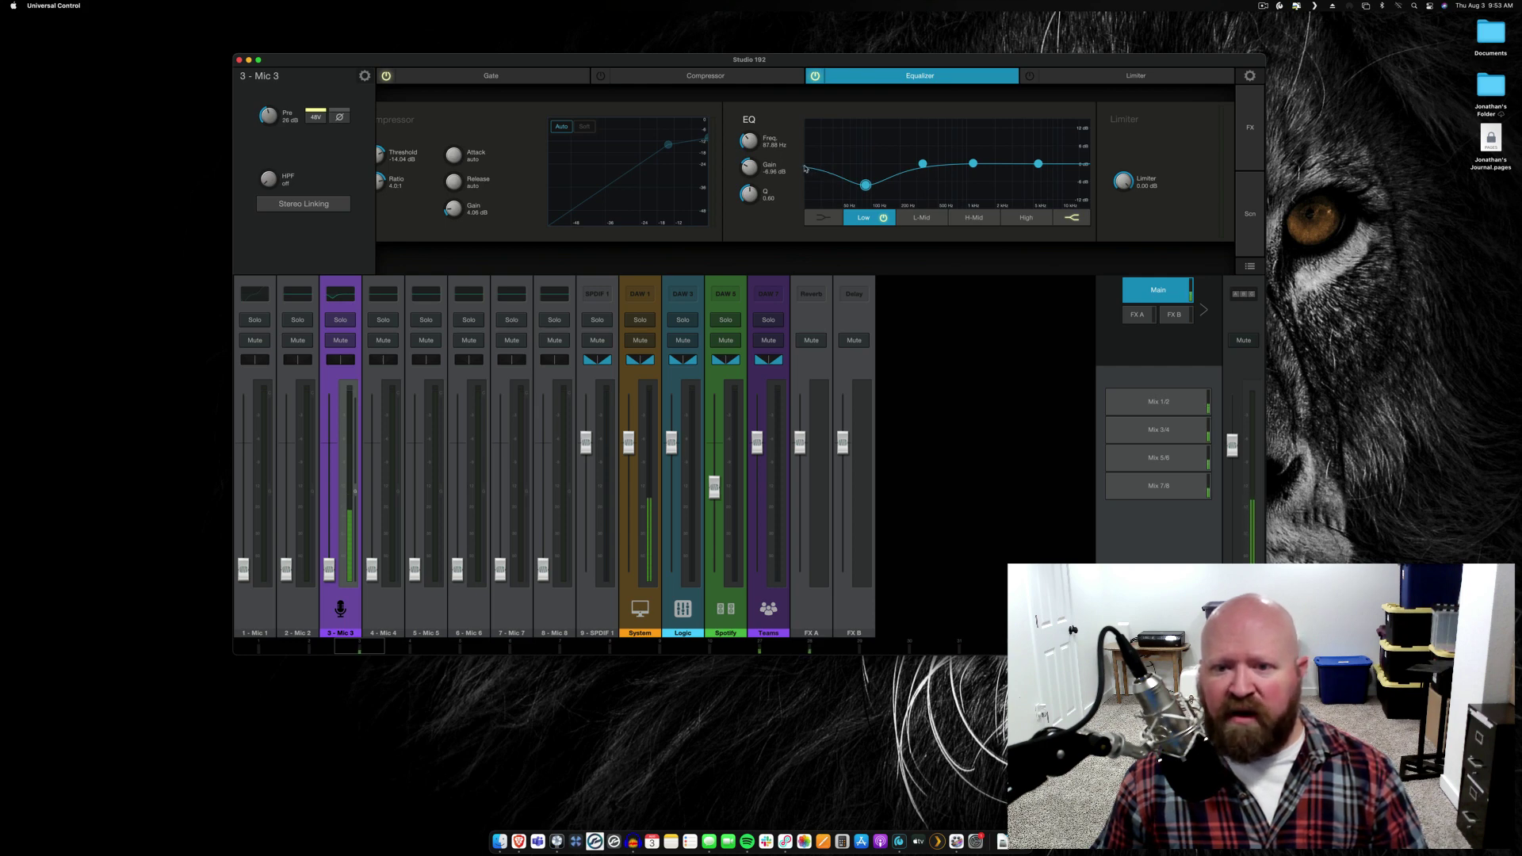
left_click(922, 164)
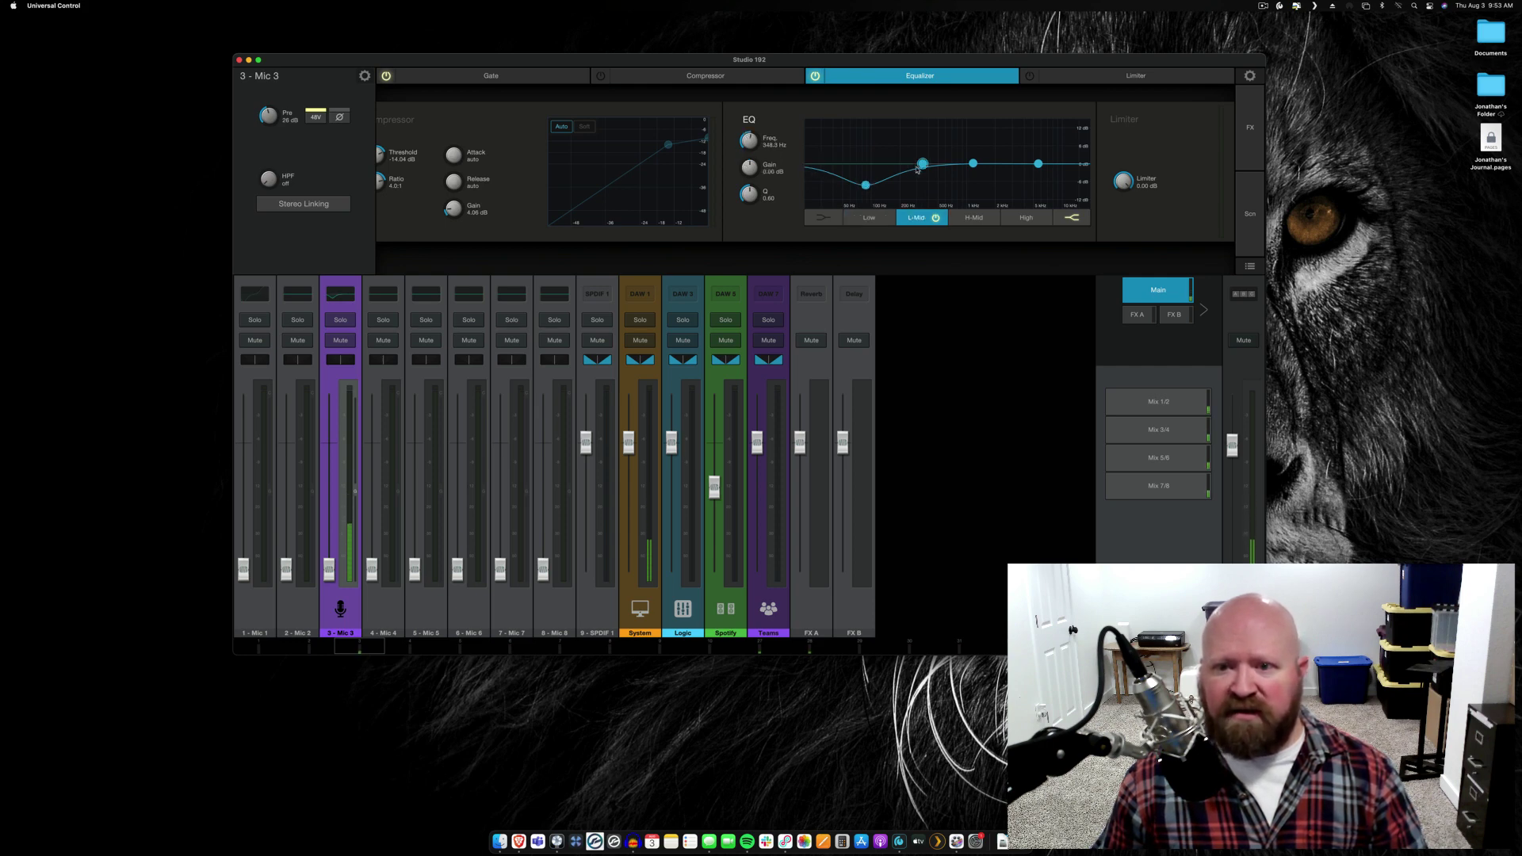
left_click(973, 164)
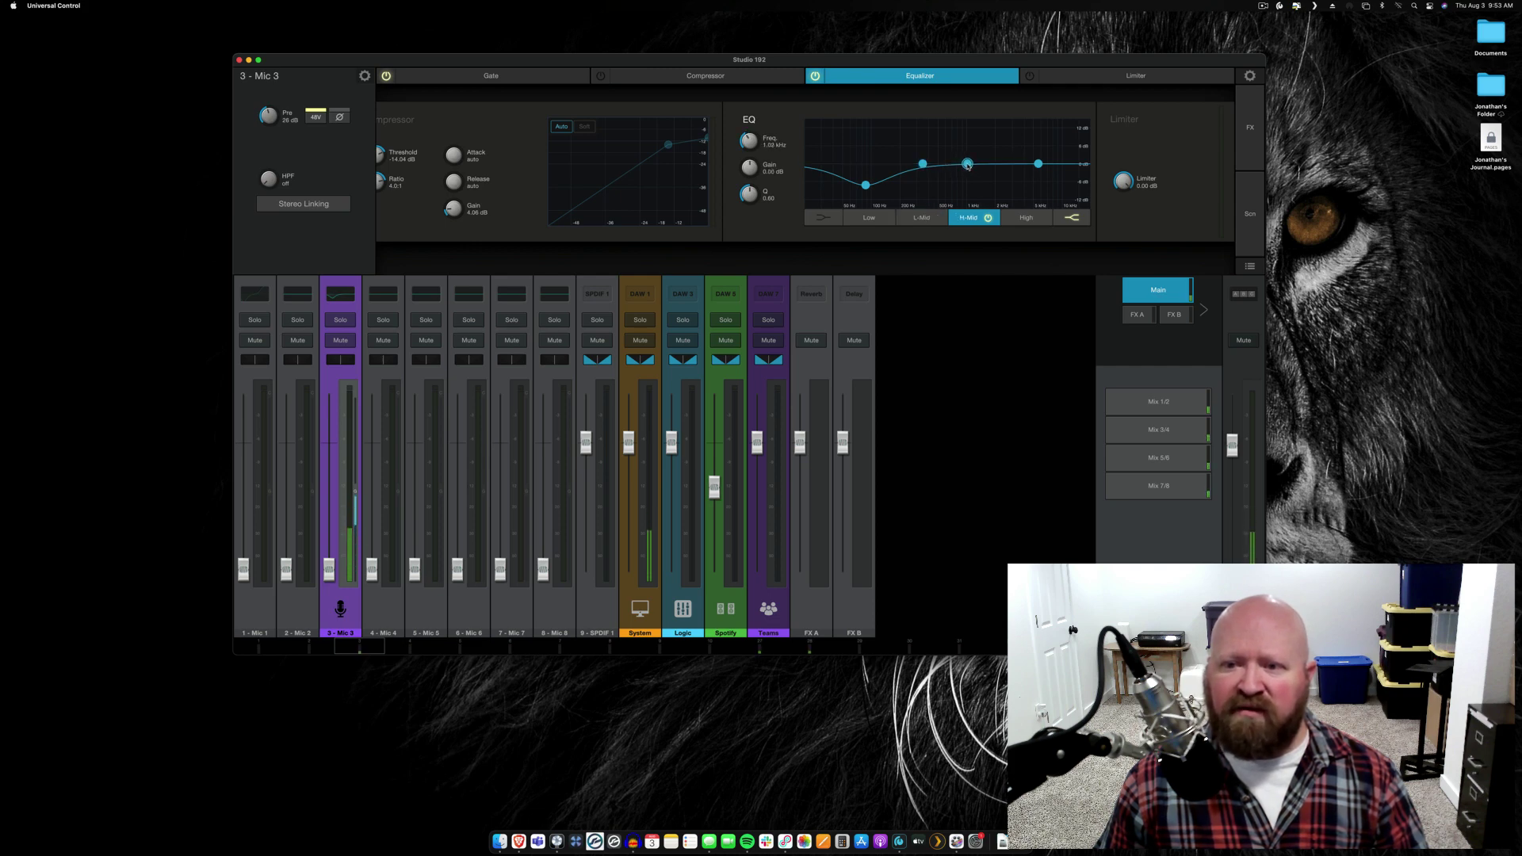
left_click(1038, 163)
left_click(866, 185)
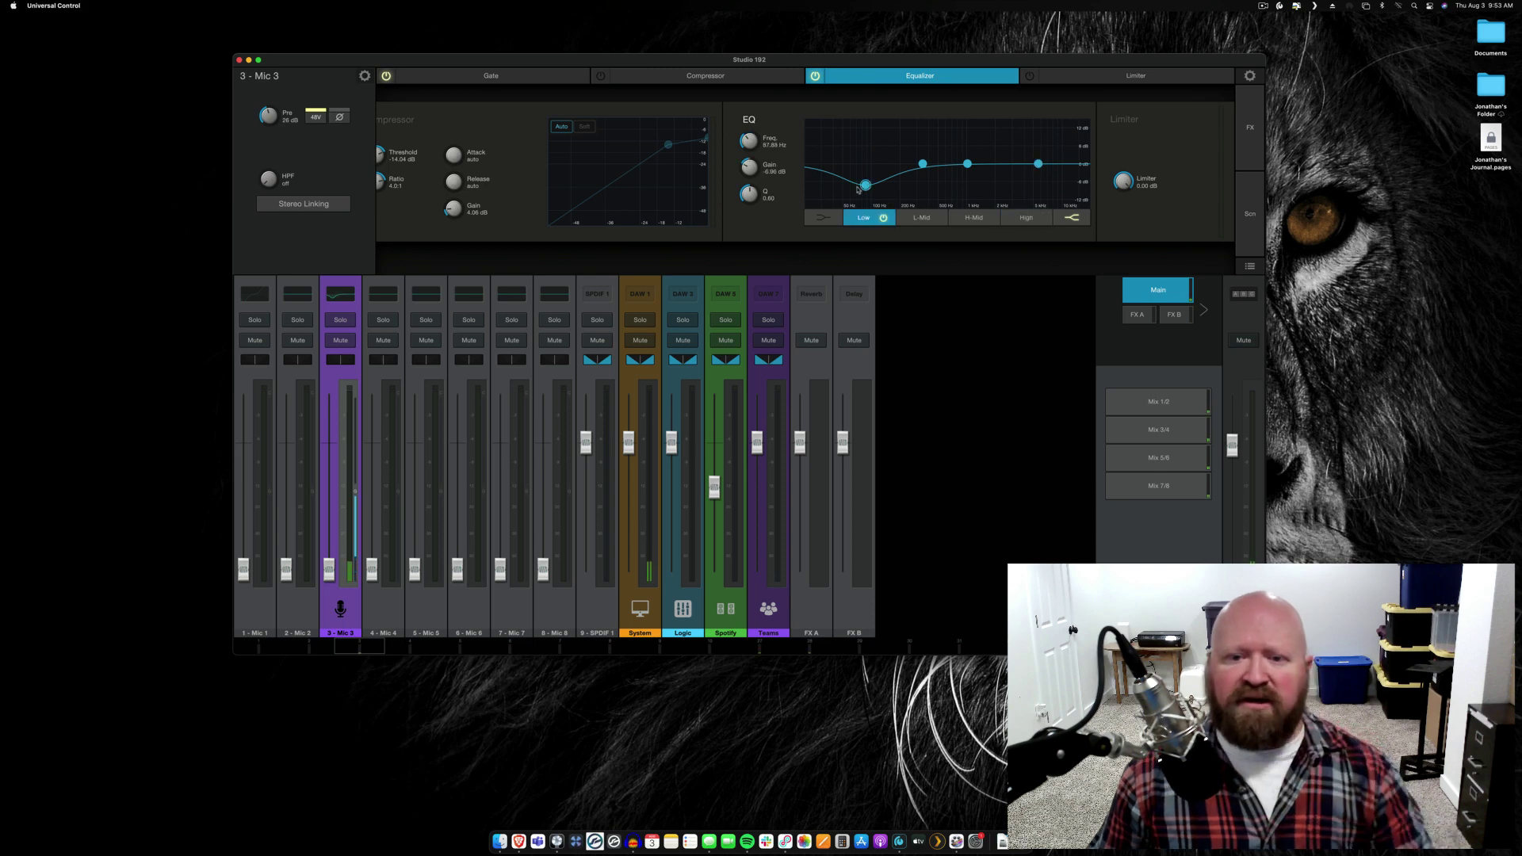
left_click_drag(749, 193, 749, 144)
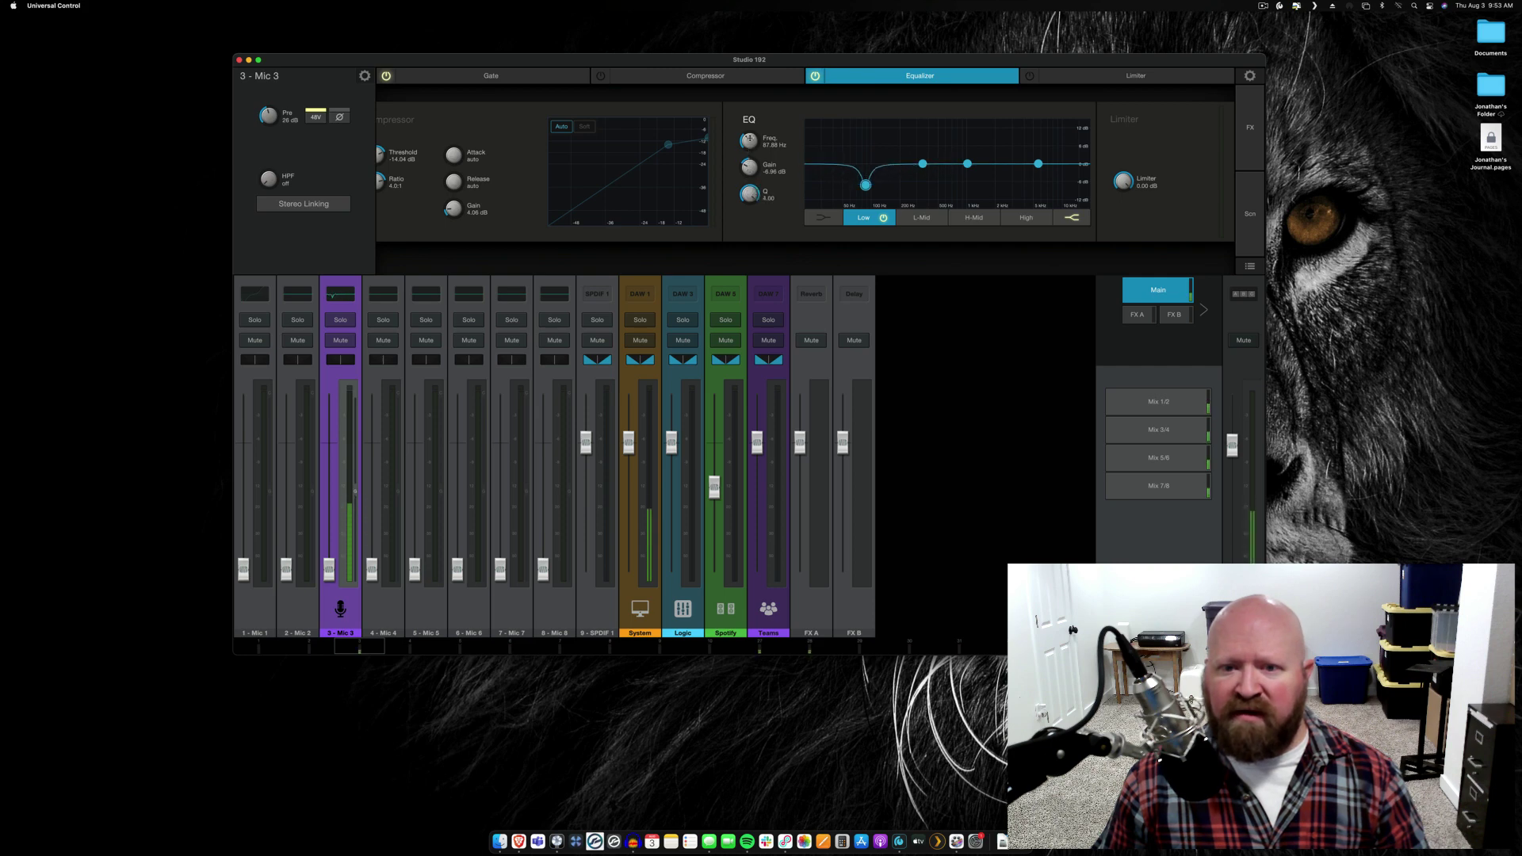
mouse_move(863, 187)
left_mouse_down()
mouse_move(842, 118)
mouse_move(866, 119)
mouse_move(866, 147)
mouse_move(859, 163)
mouse_move(828, 158)
mouse_move(862, 139)
mouse_move(863, 167)
left_mouse_up()
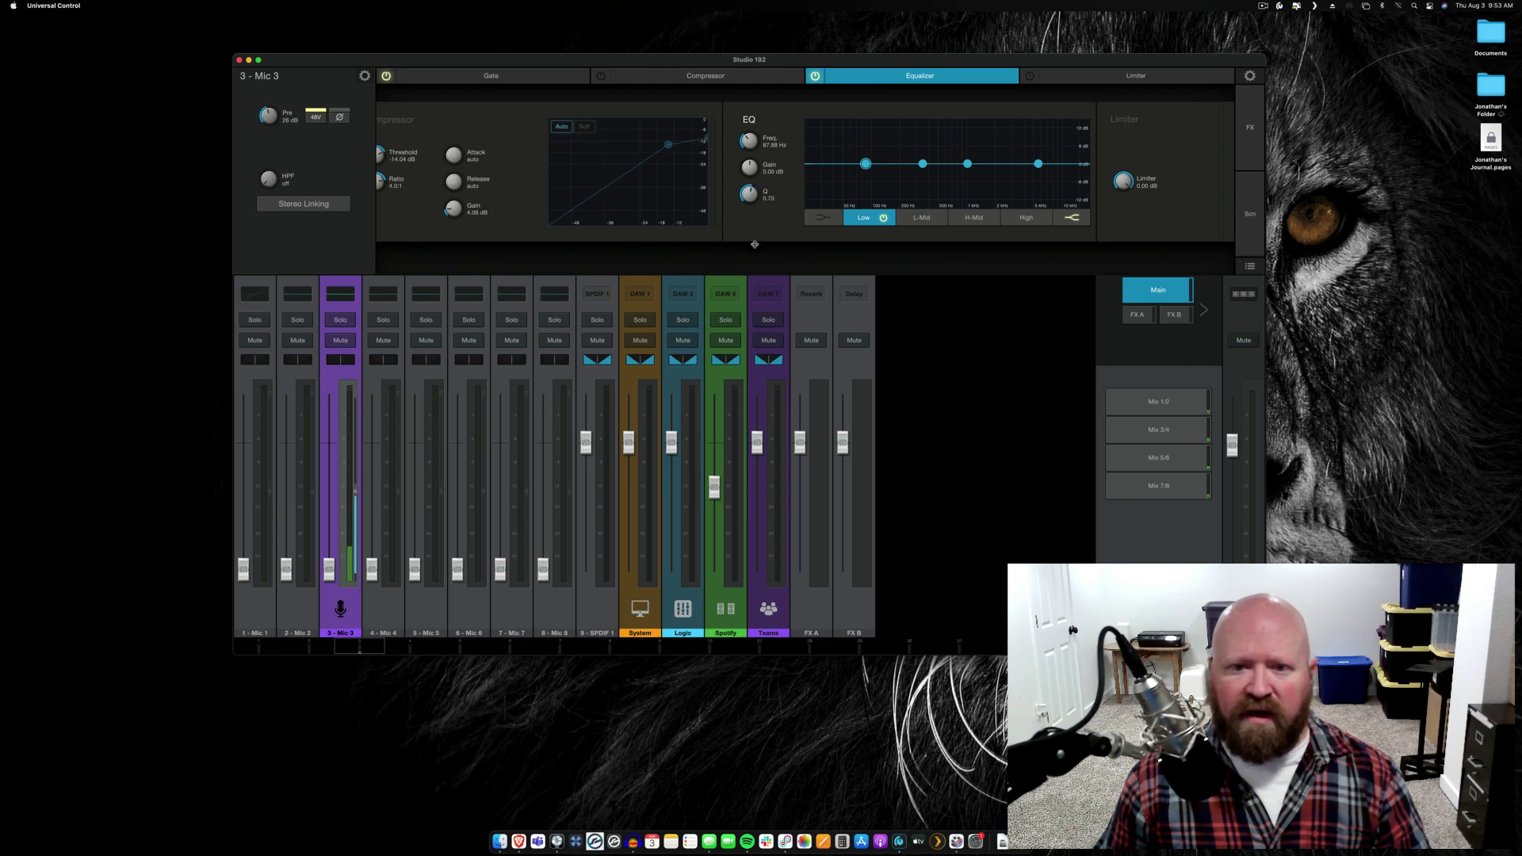
Raise the Low band Q slightly and try a 5 dB L-Mid boost before returning it near 0 dB
left_click_drag(755, 244, 754, 248)
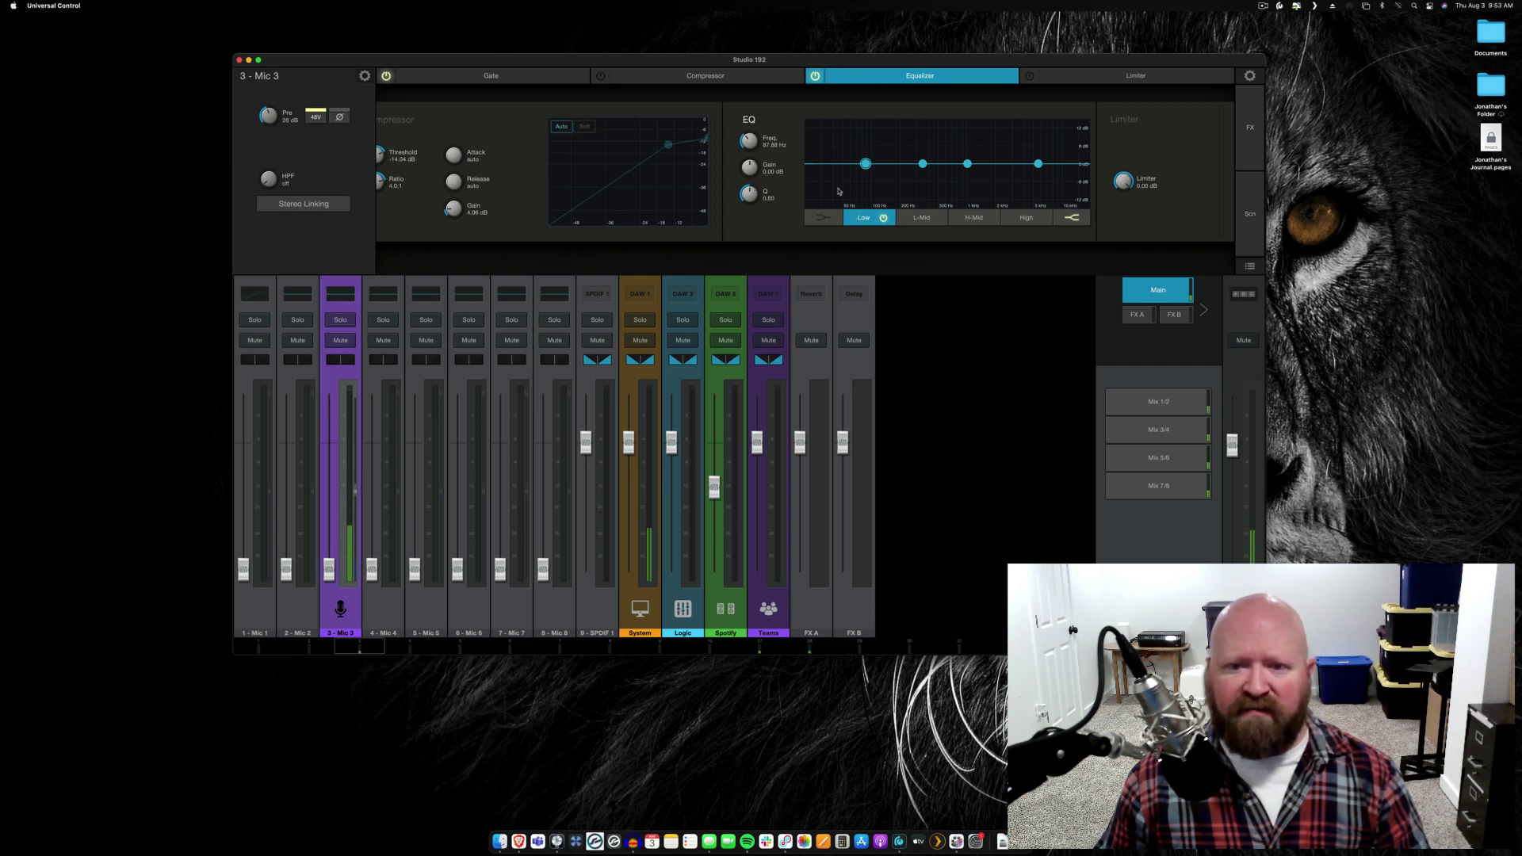
left_click(922, 165)
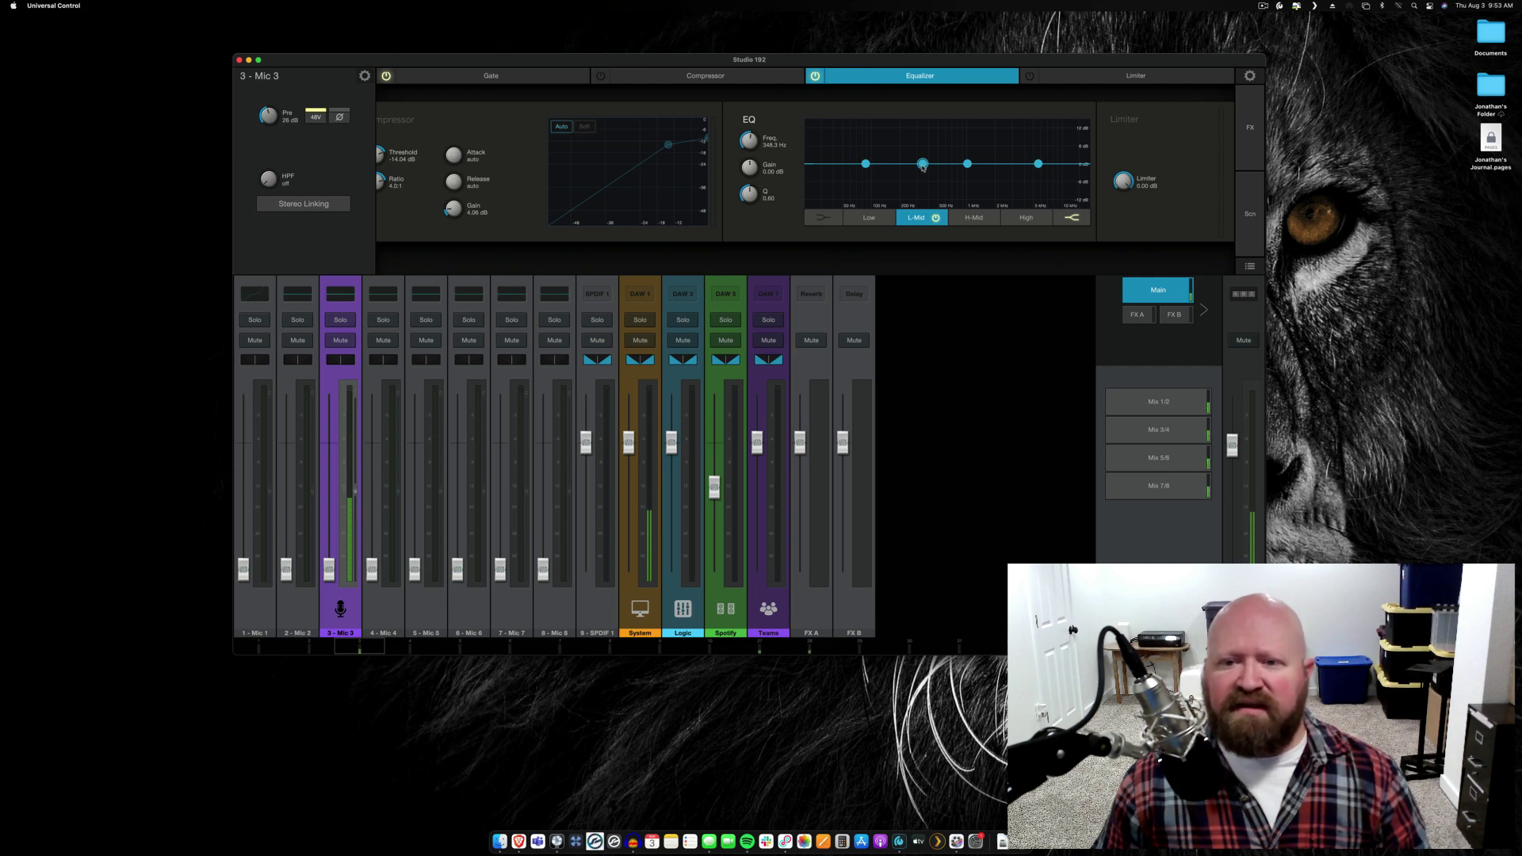
mouse_move(924, 170)
left_mouse_down()
mouse_move(924, 152)
mouse_move(923, 174)
left_mouse_up()
left_click(865, 163)
left_click(908, 183)
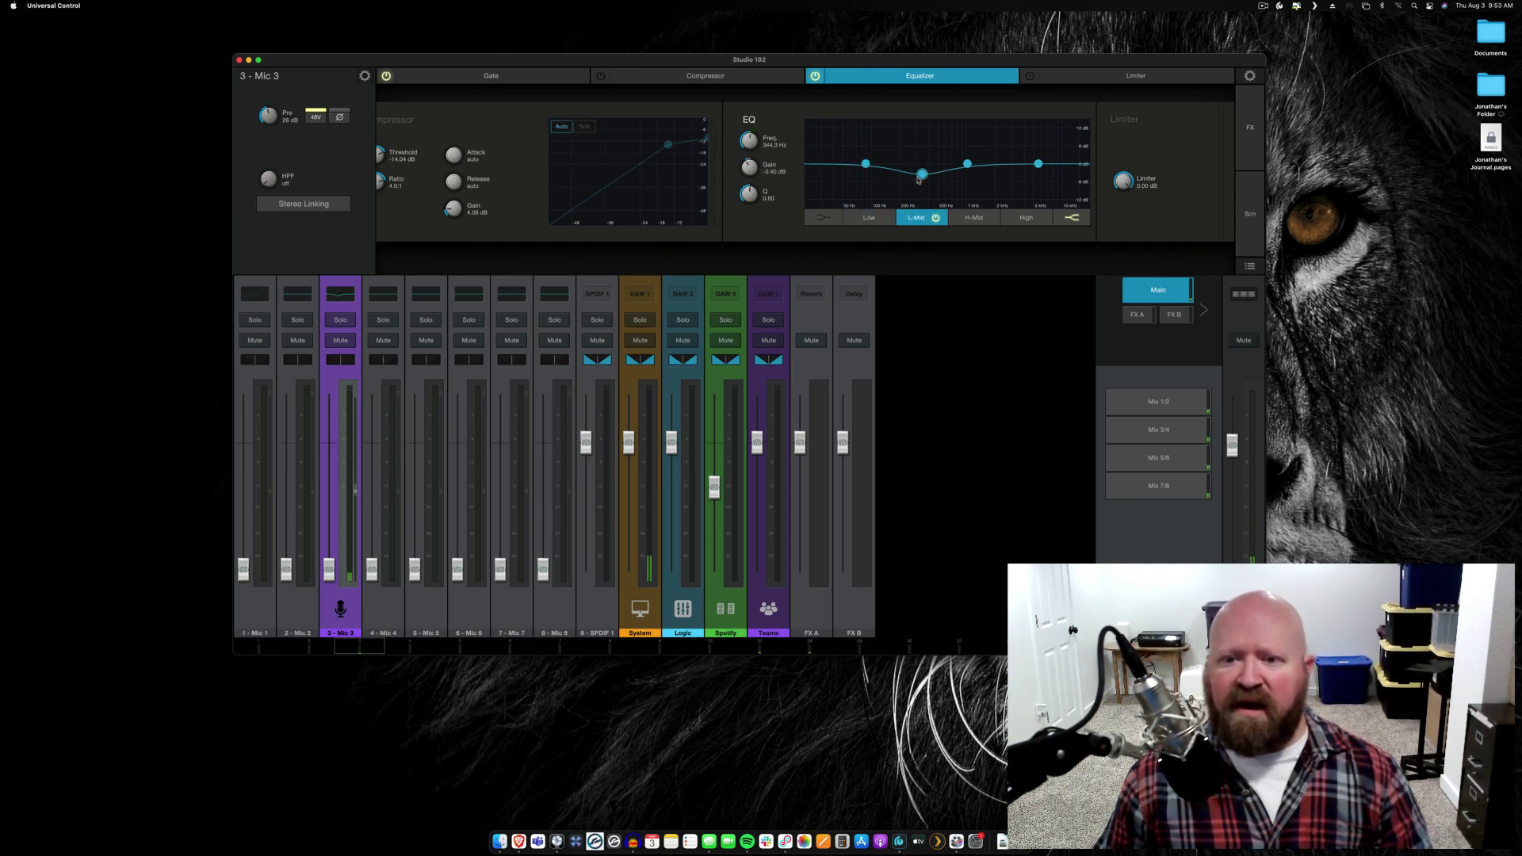
left_click_drag(922, 173, 919, 166)
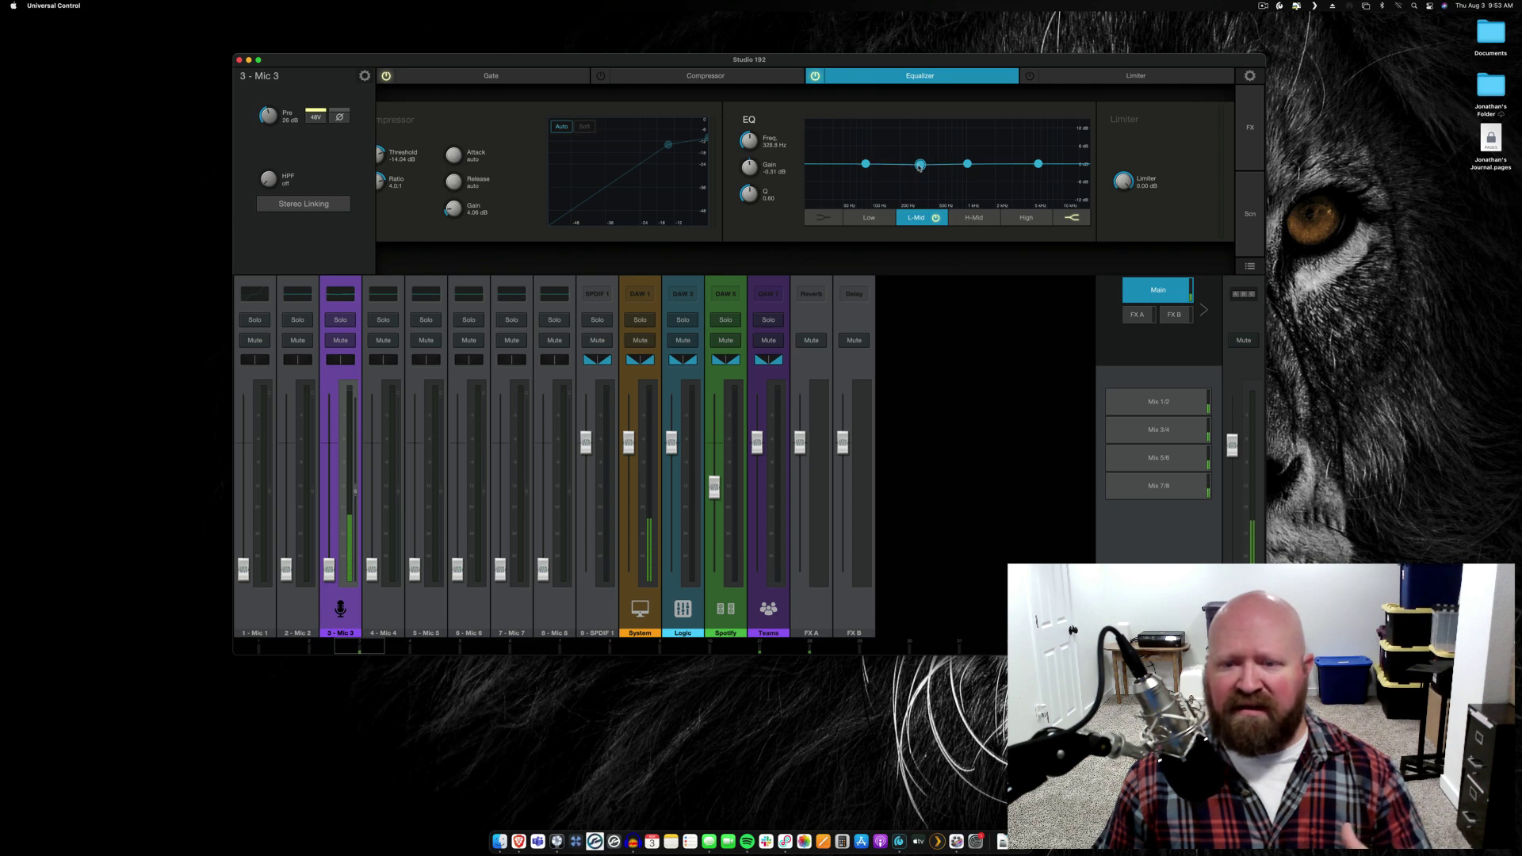
Cut the Low band to about -9 dB near 42 Hz and move High to about 4.77 kHz
left_click(866, 164)
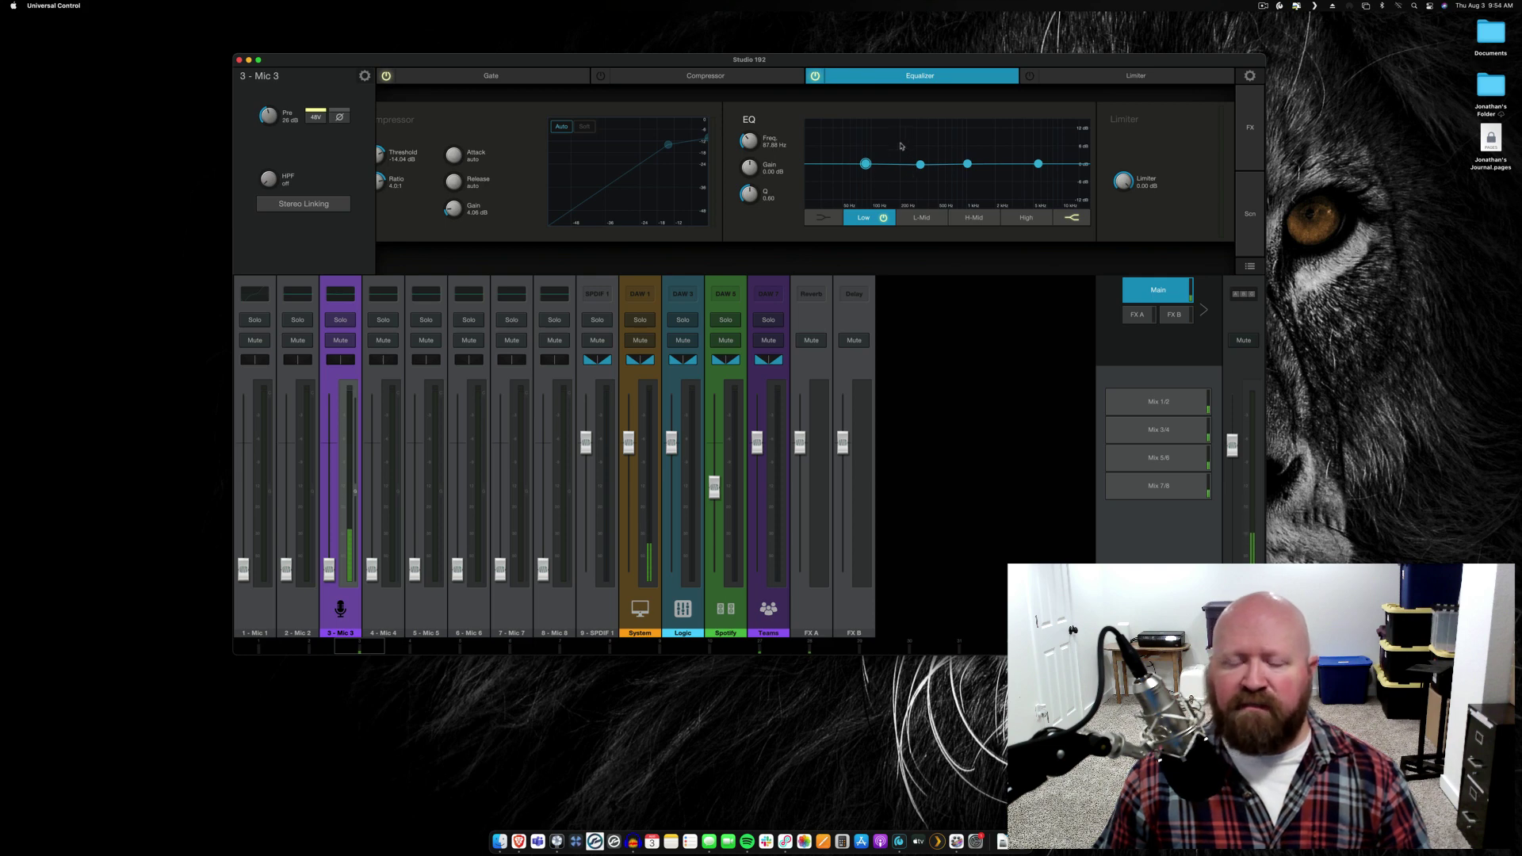
left_click(919, 164)
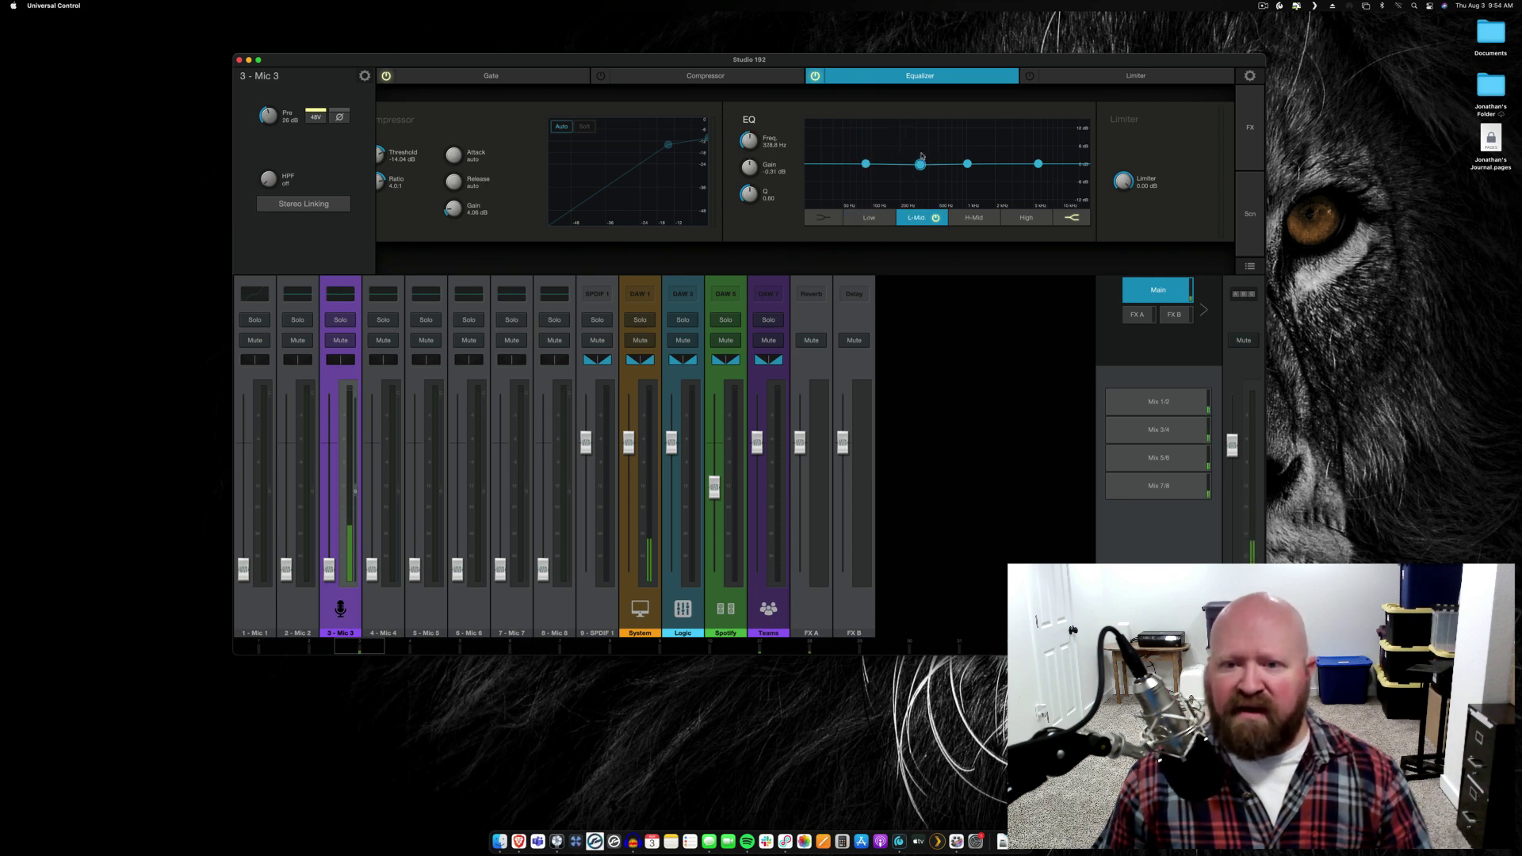
left_click(865, 163)
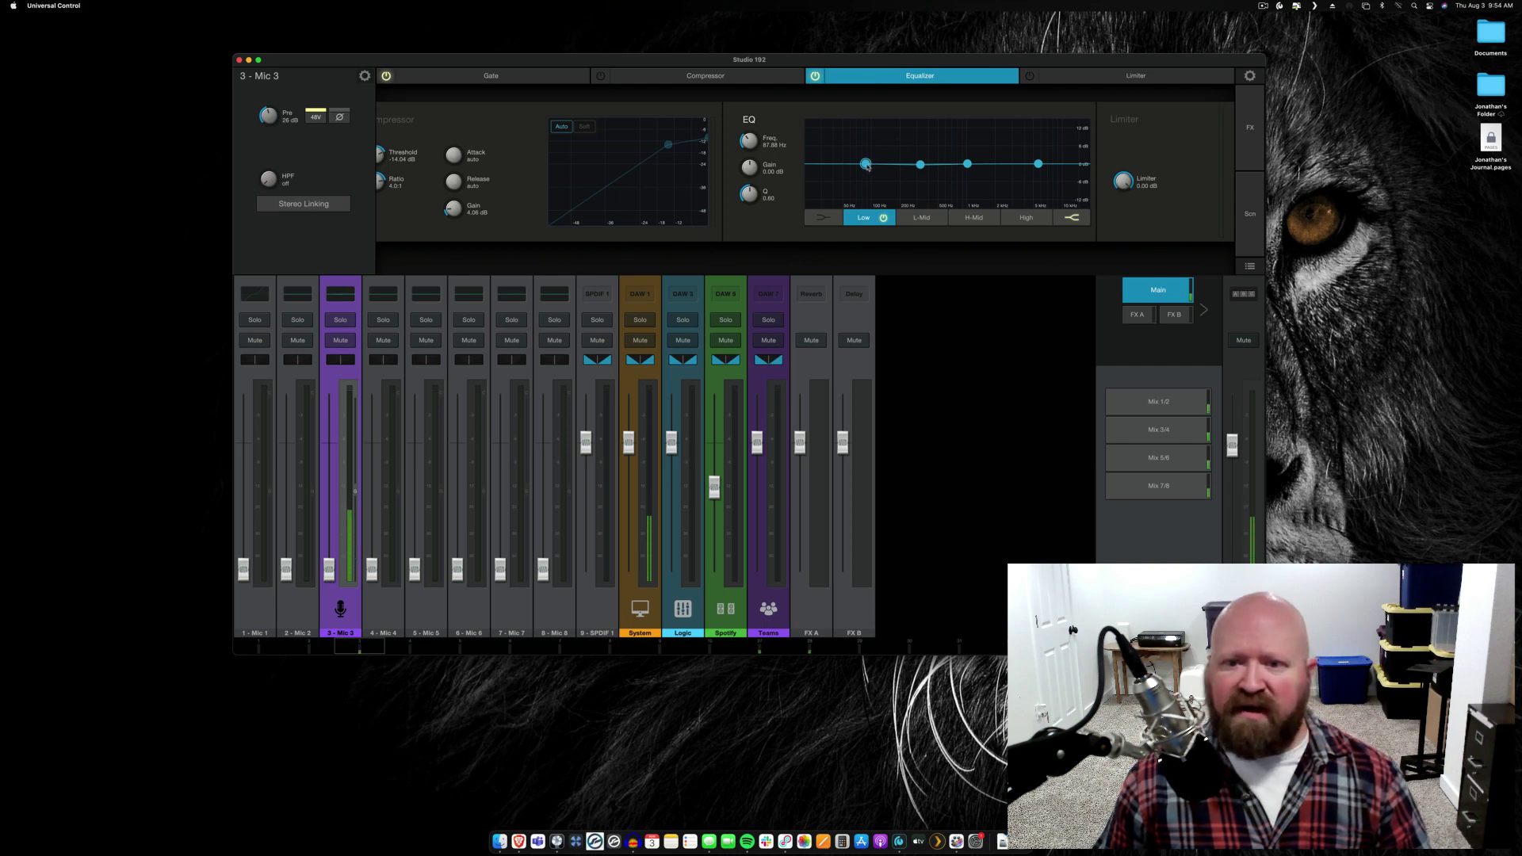
left_click_drag(866, 165, 830, 192)
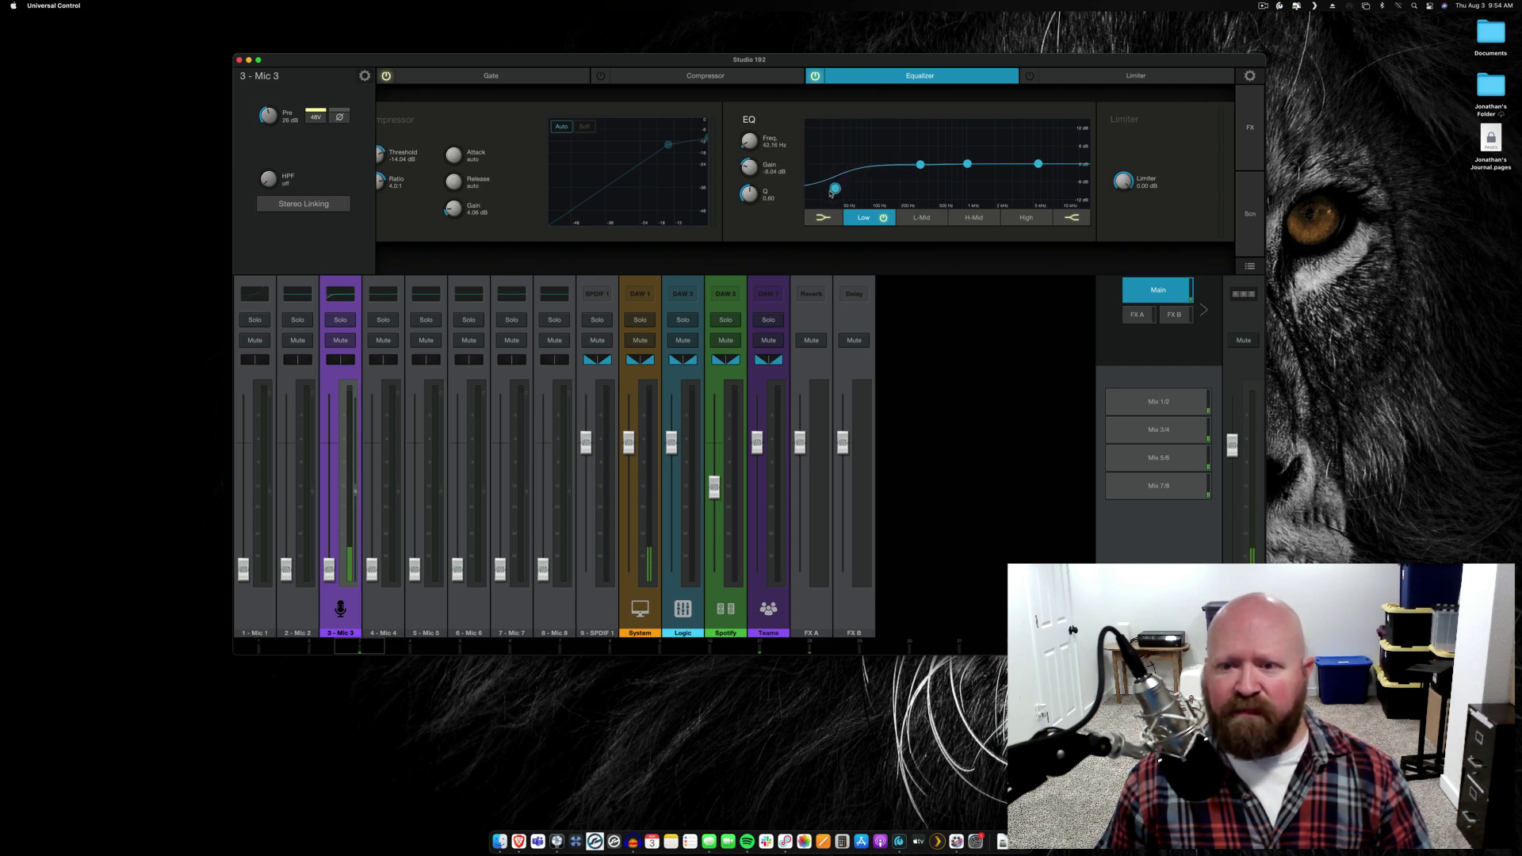
left_click(1038, 164)
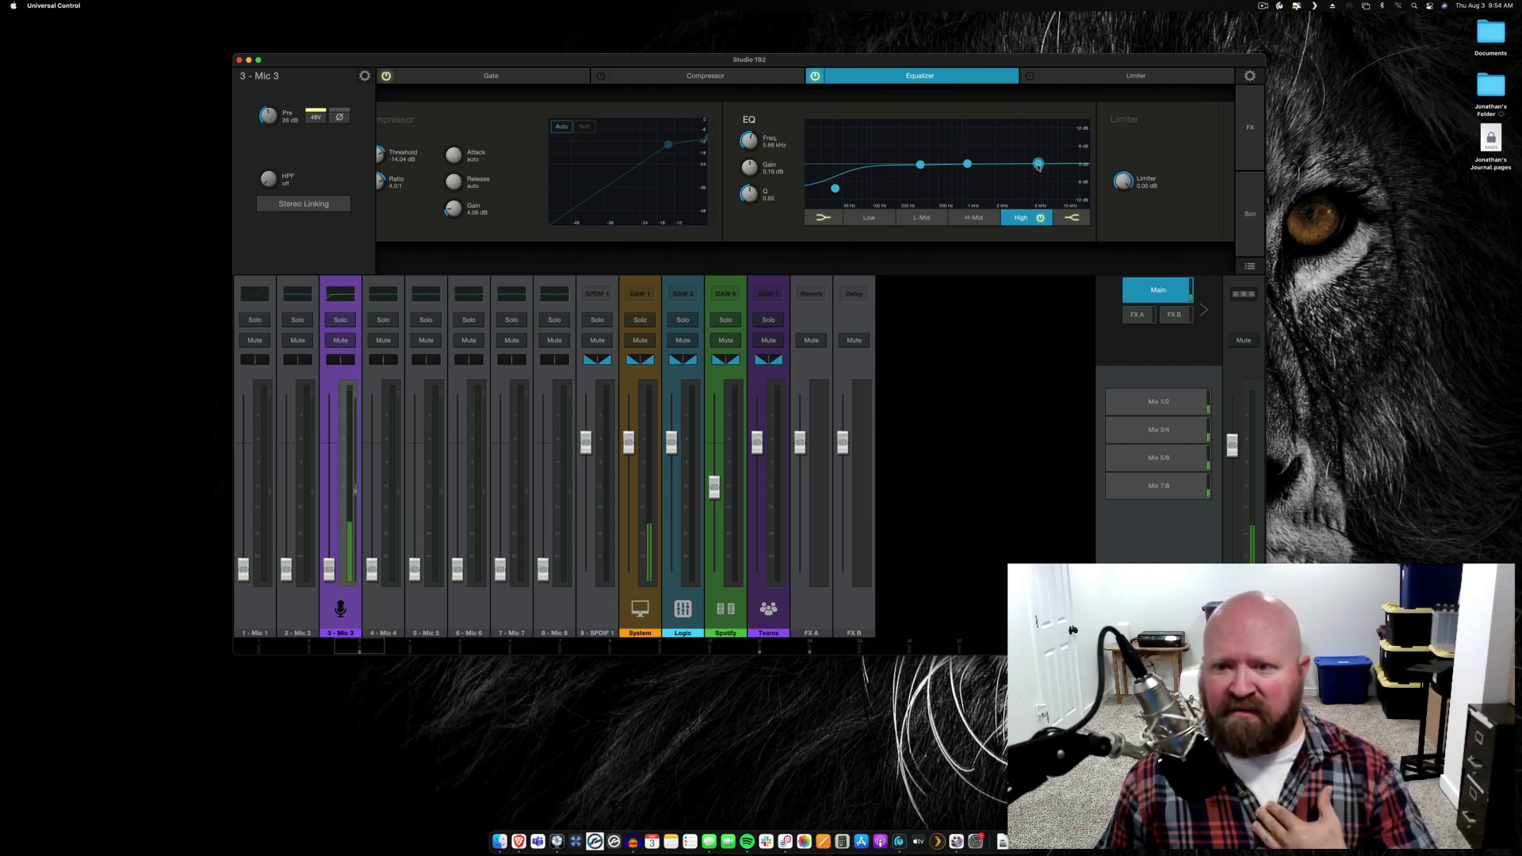
left_click_drag(1038, 164, 1031, 163)
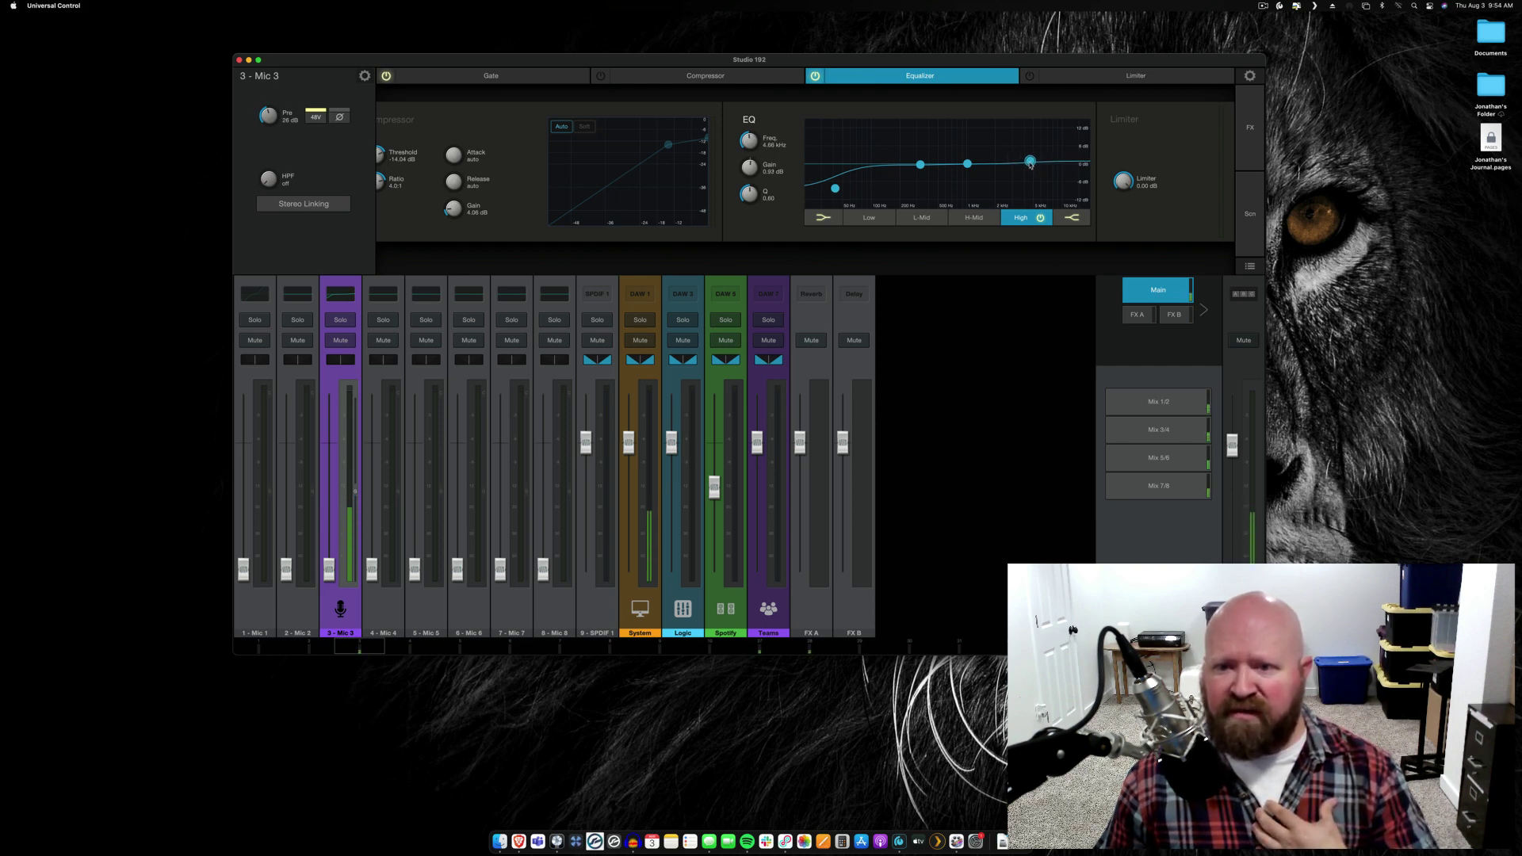
Sweep the L-Mid band around 360–500 Hz, set its Q to 1.40, and try -3.9 dB
left_click(967, 164)
left_click(920, 164)
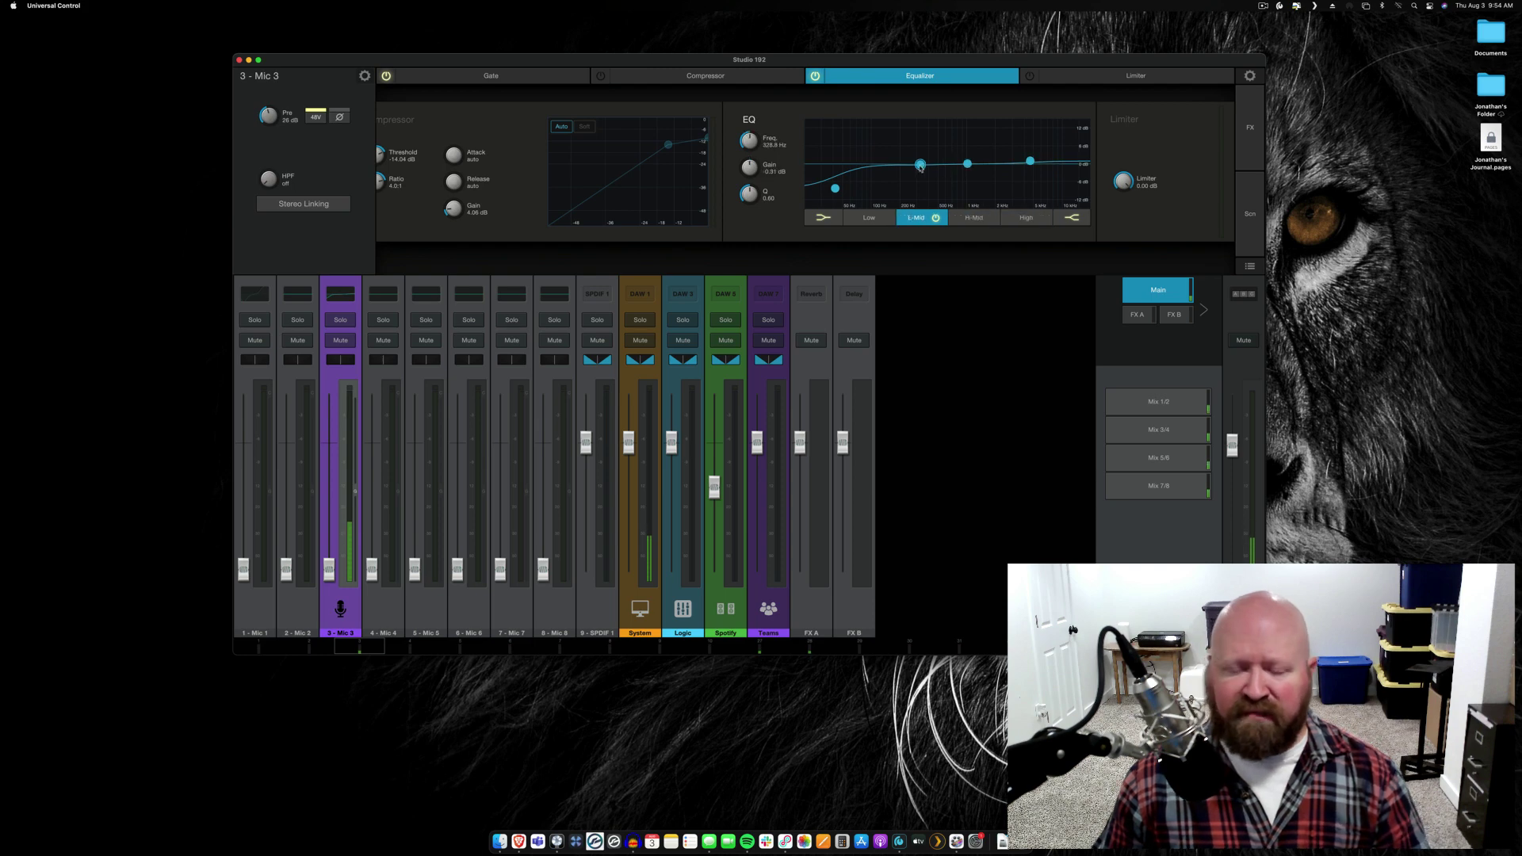
left_click_drag(920, 165, 920, 164)
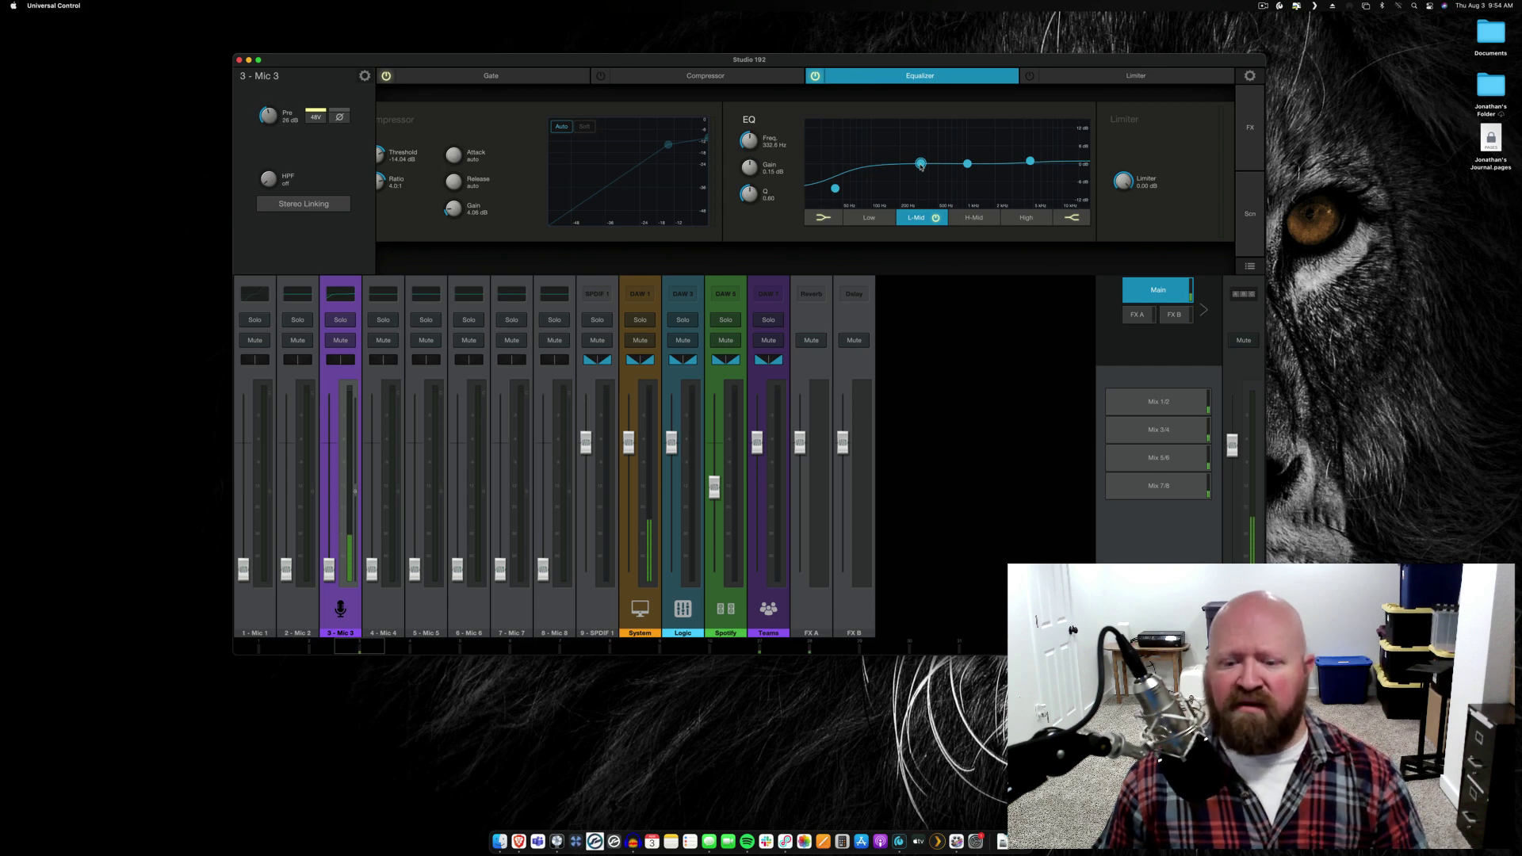
left_click_drag(920, 166, 919, 242)
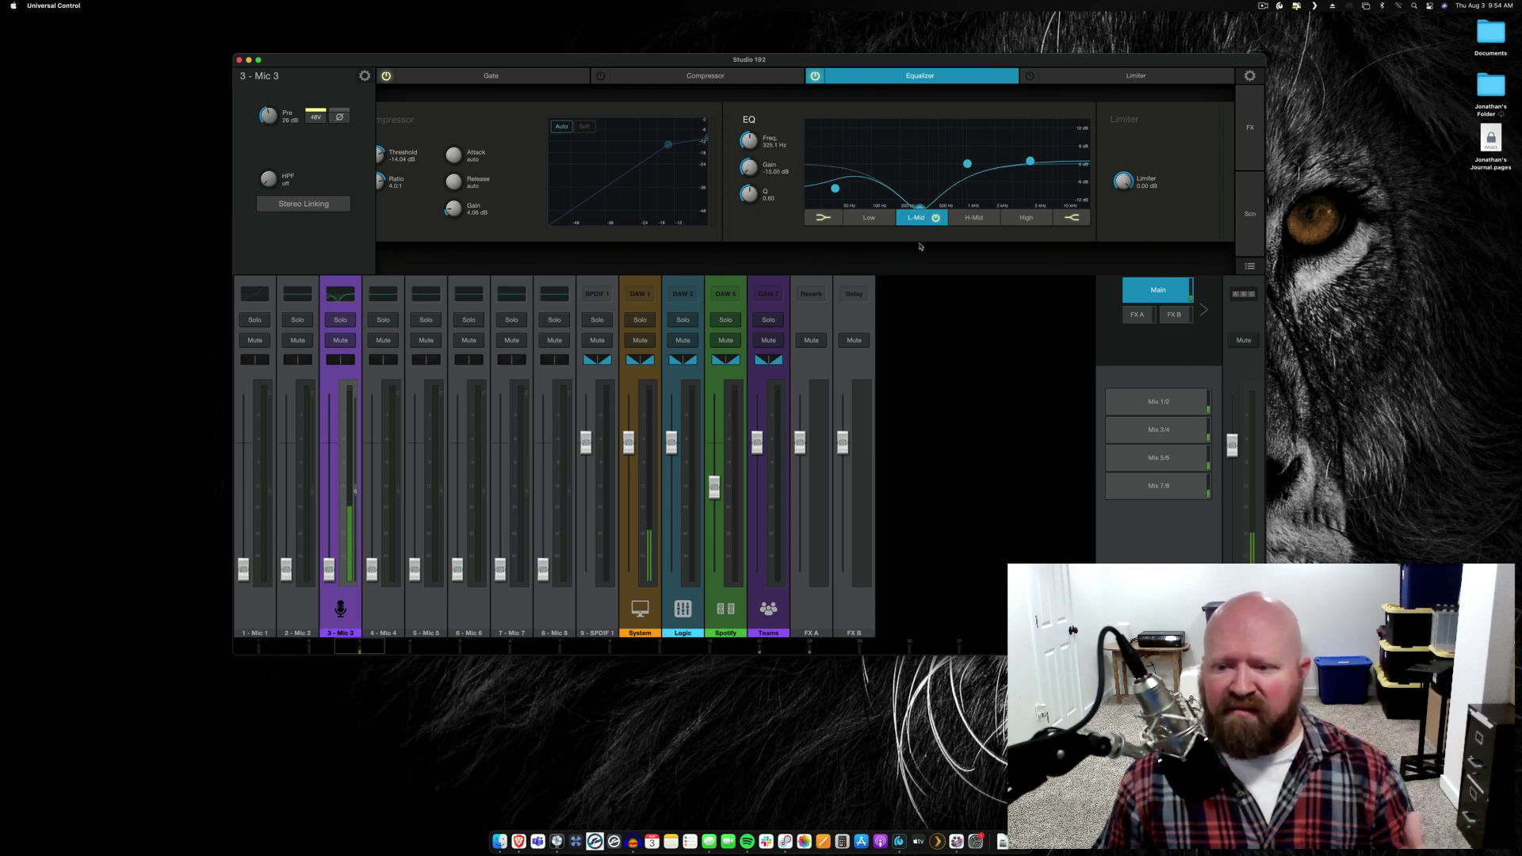
left_click_drag(920, 247, 939, 169)
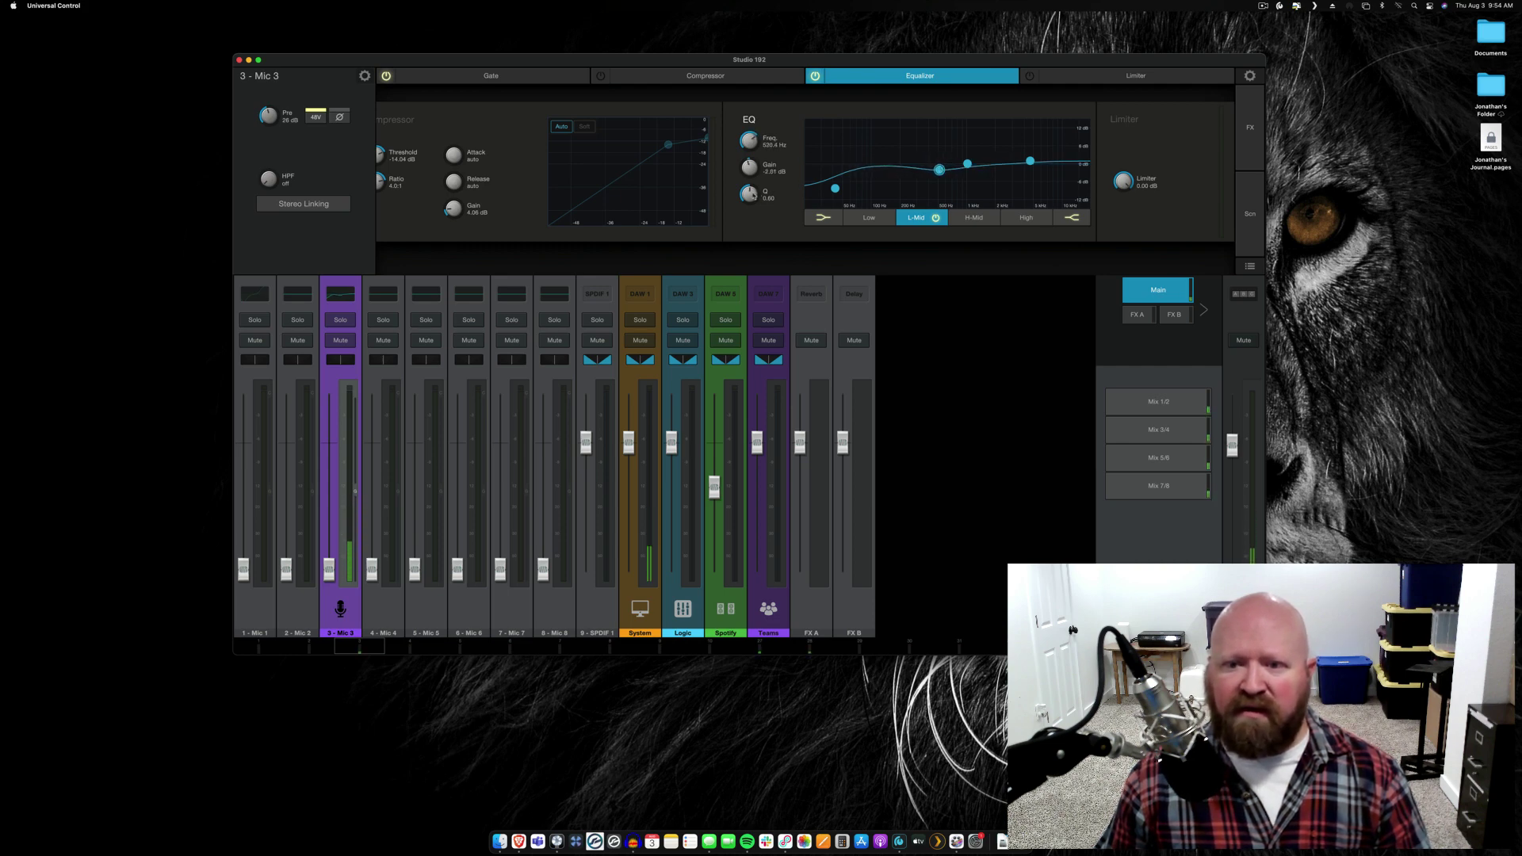
left_click_drag(748, 193, 756, 177)
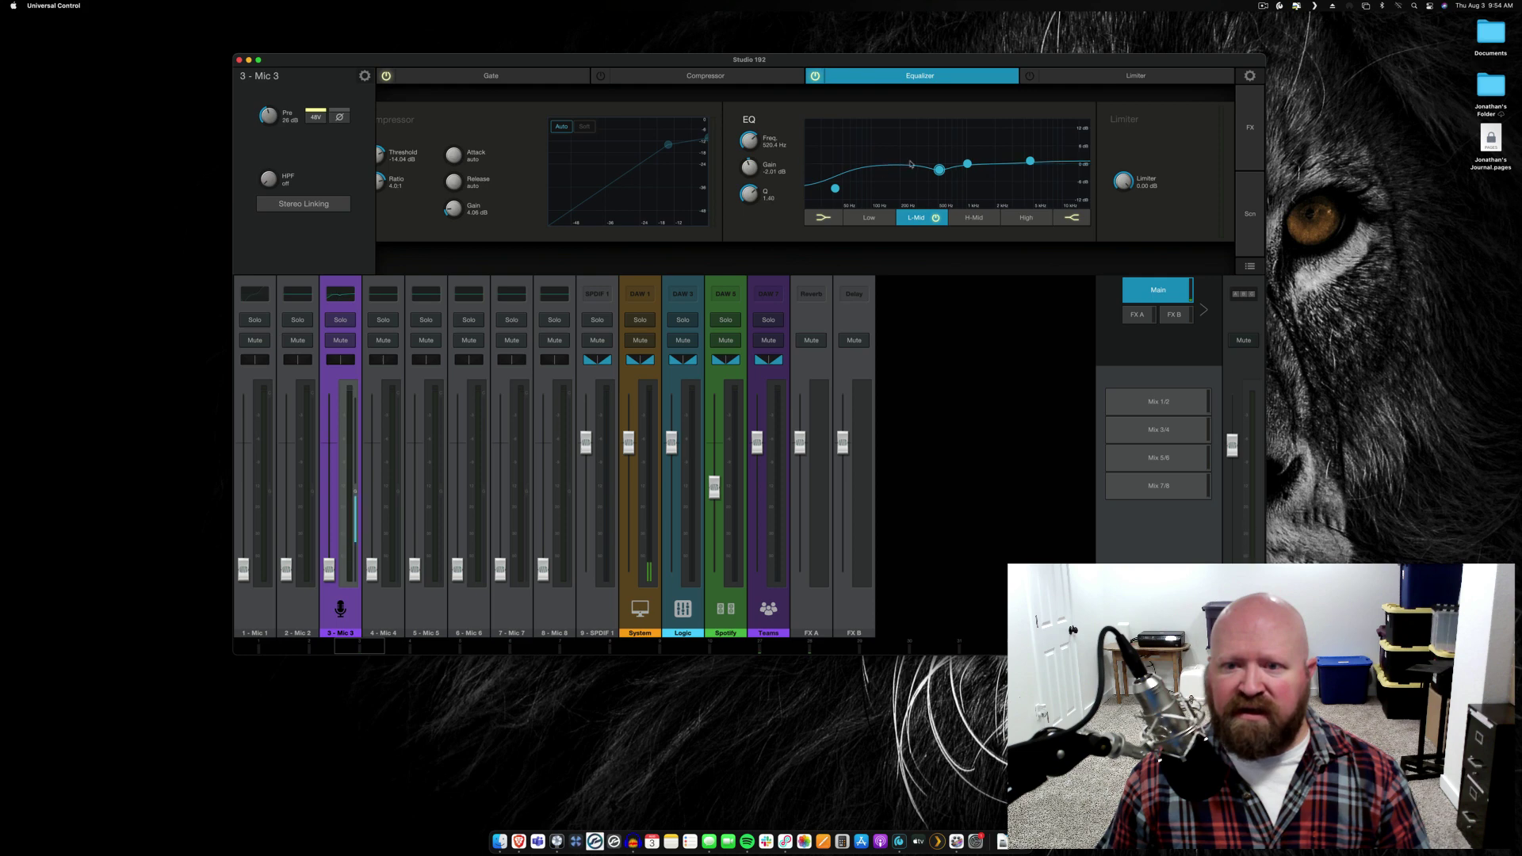
left_click_drag(940, 170, 938, 175)
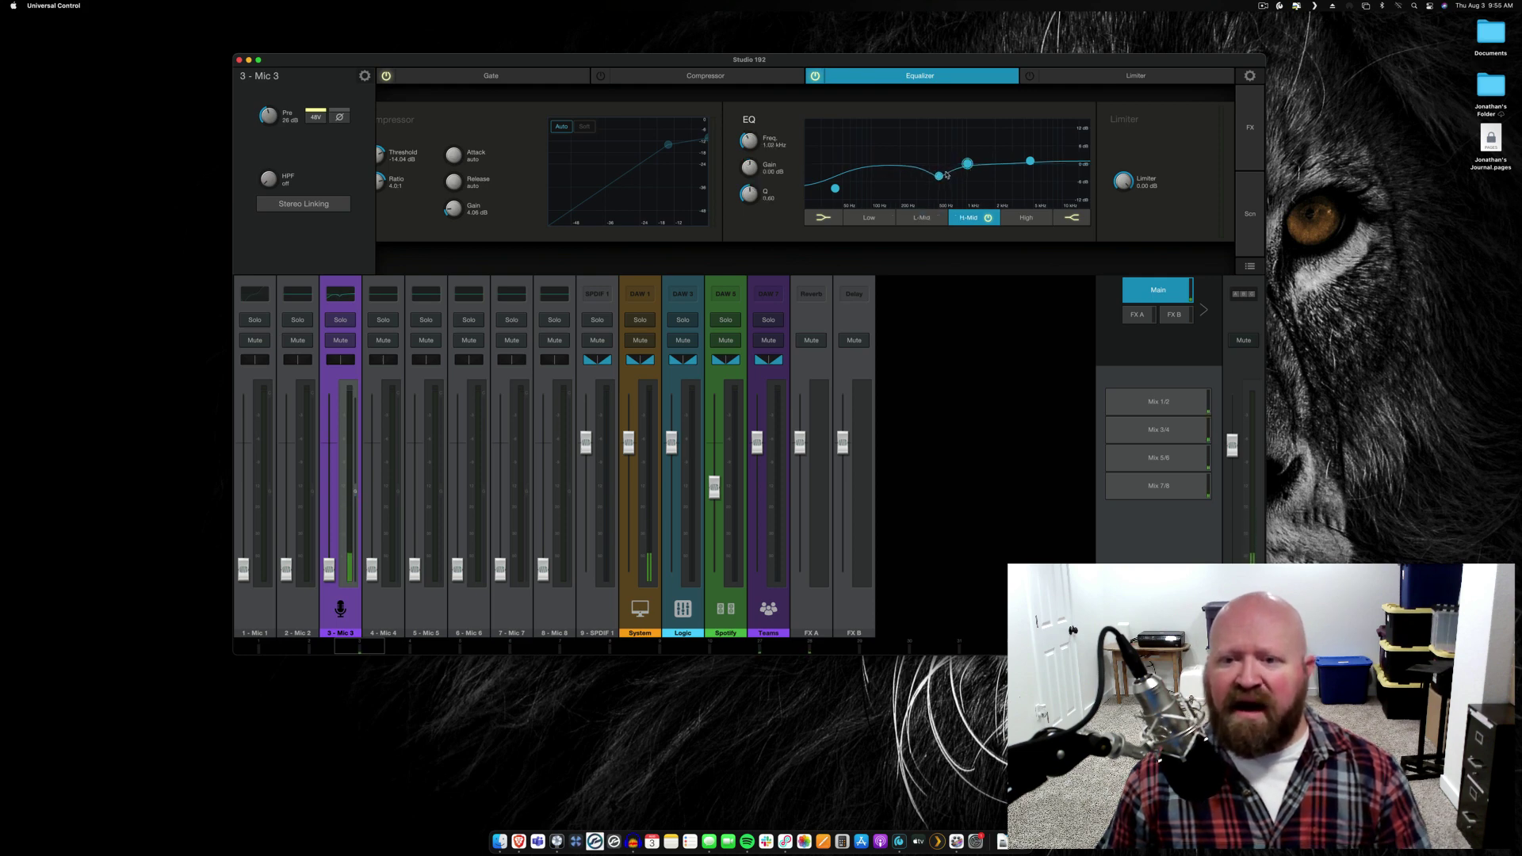
mouse_move(939, 175)
left_mouse_down()
mouse_move(941, 89)
mouse_move(943, 172)
left_mouse_up()
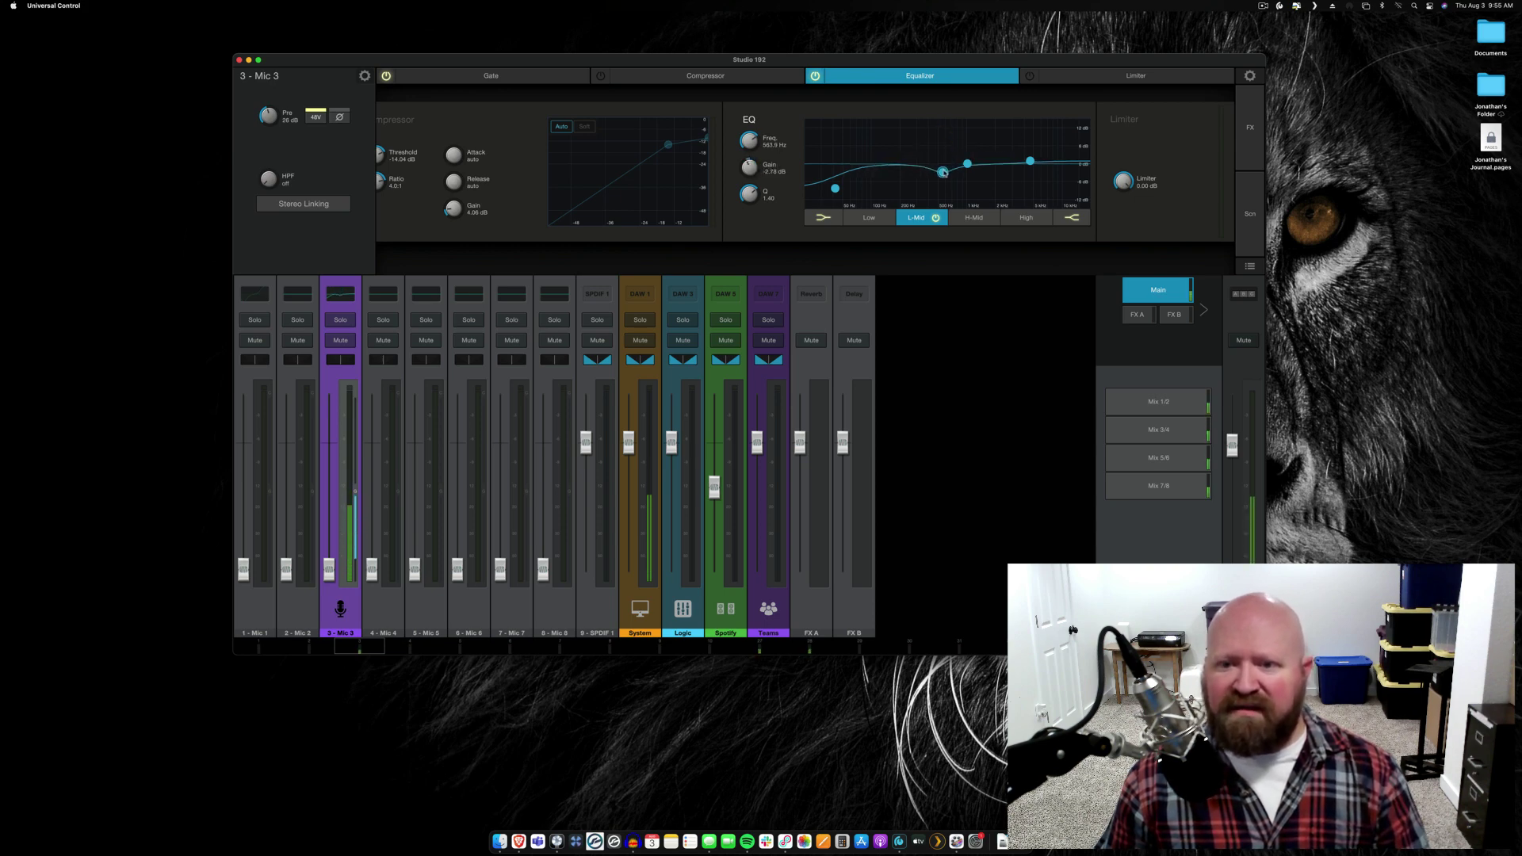
Sweep the H-Mid band through a deep notch and peaks, settling near -0.47 dB at 2.6 kHz
left_click(966, 164)
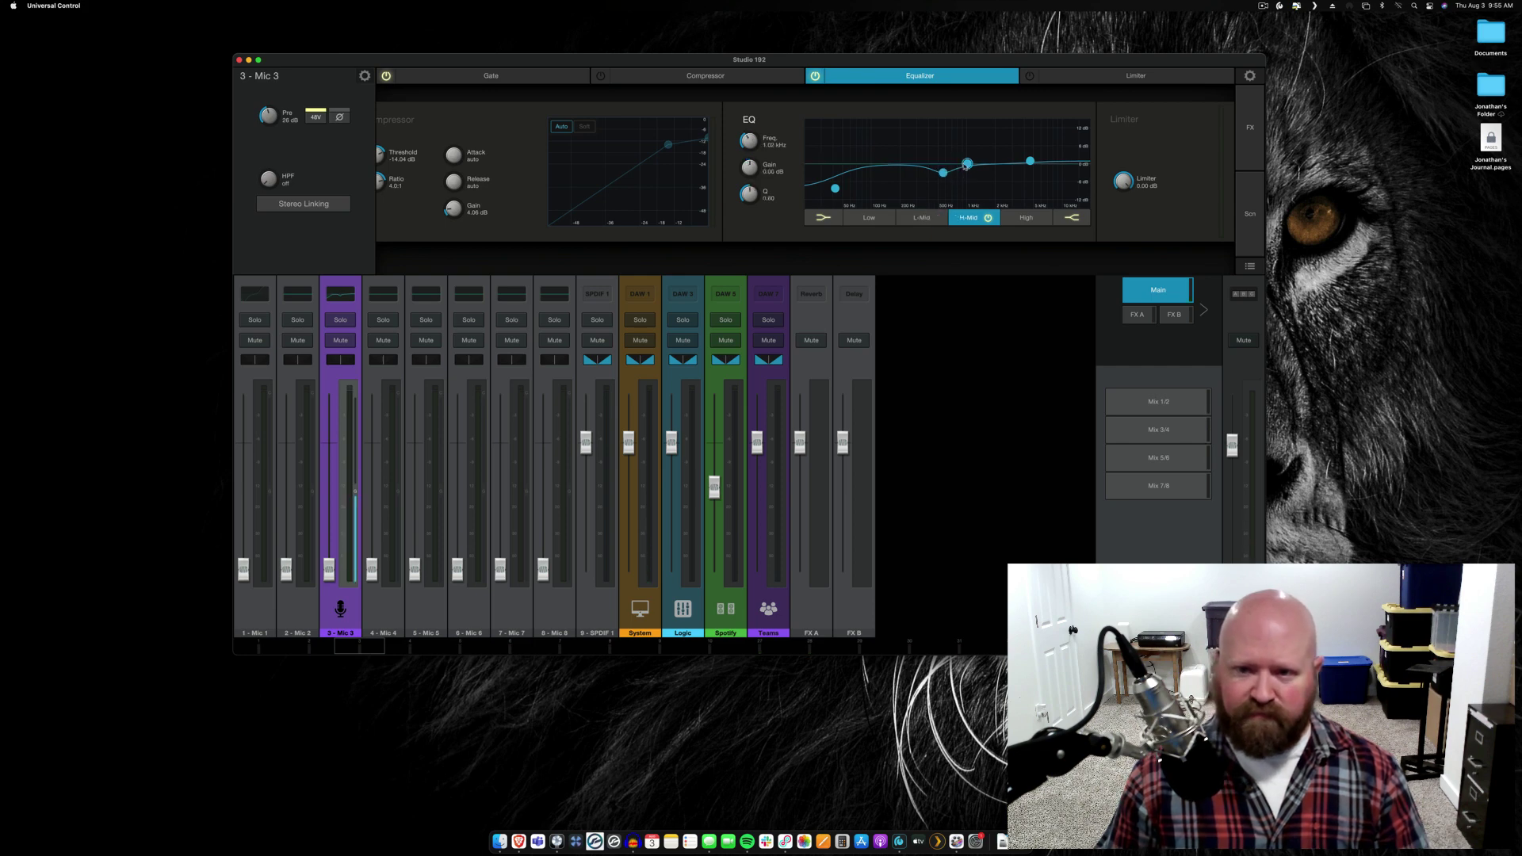
left_click_drag(966, 164, 983, 164)
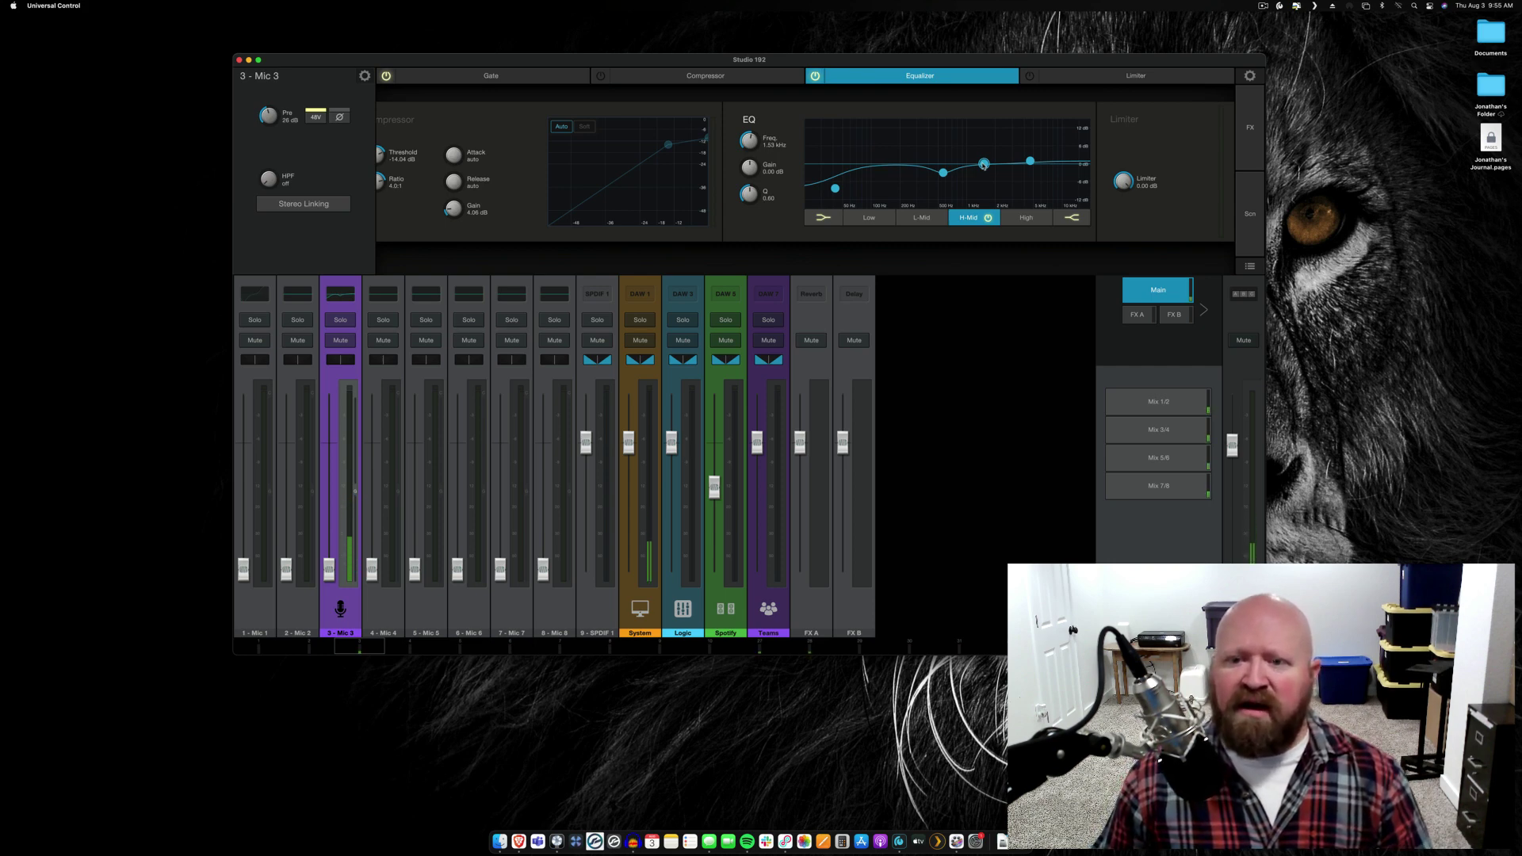
left_click_drag(983, 166, 982, 171)
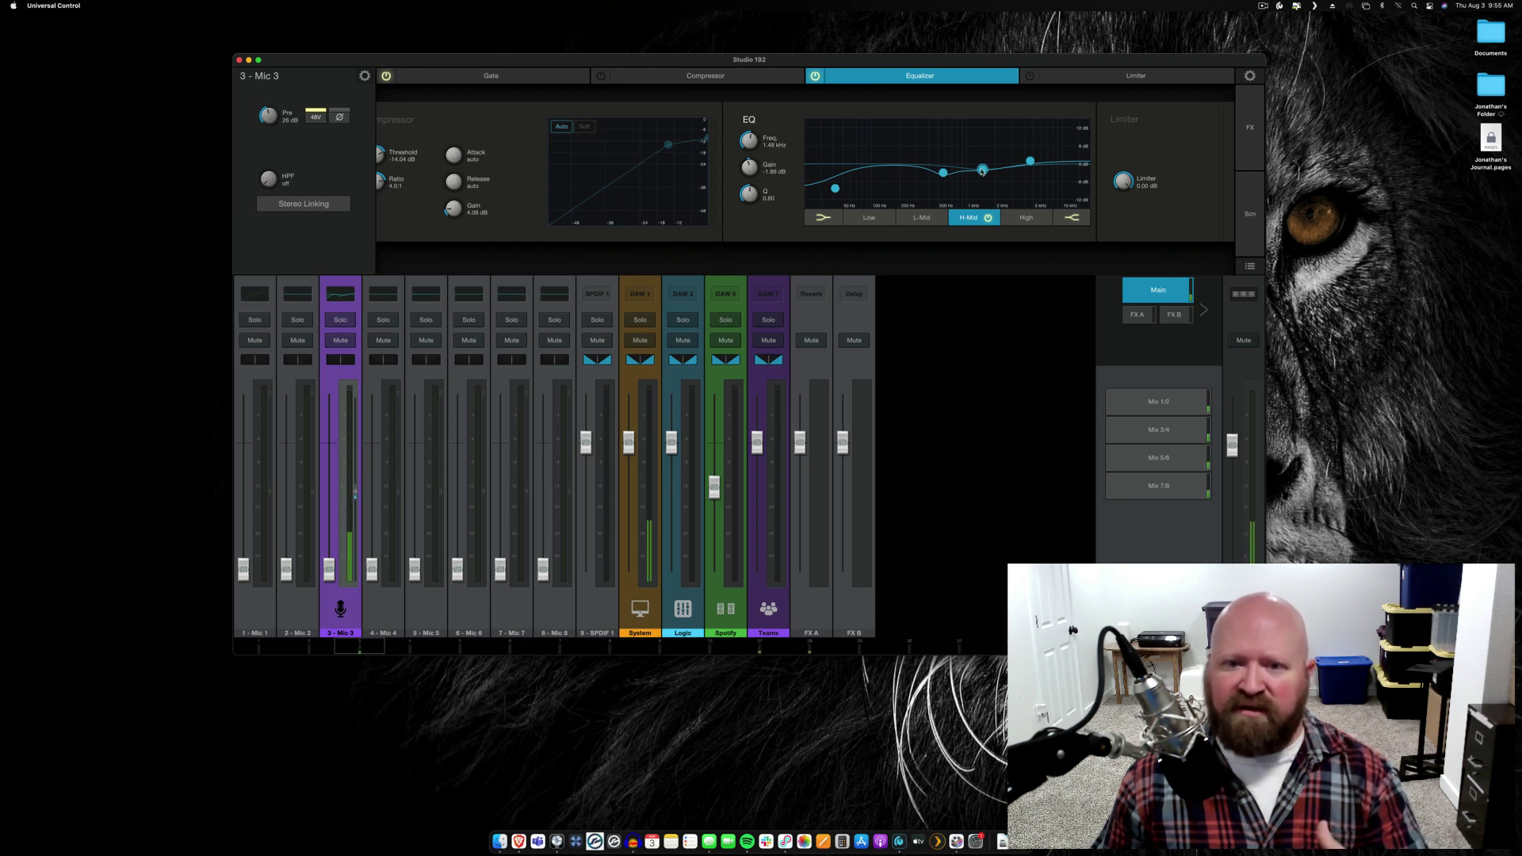
left_click_drag(982, 172, 981, 239)
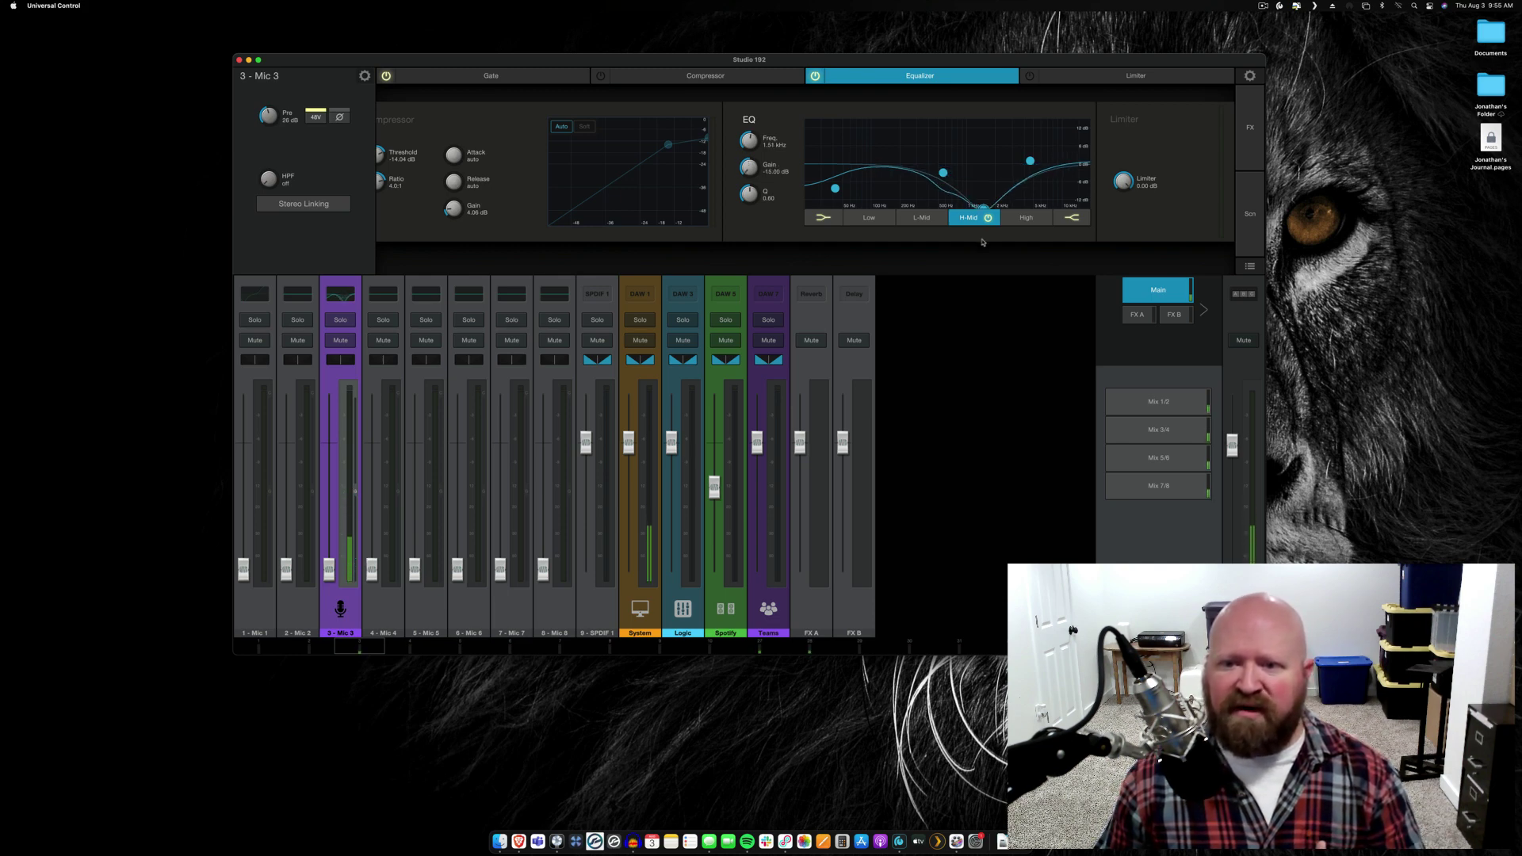
left_click_drag(982, 242, 1006, 95)
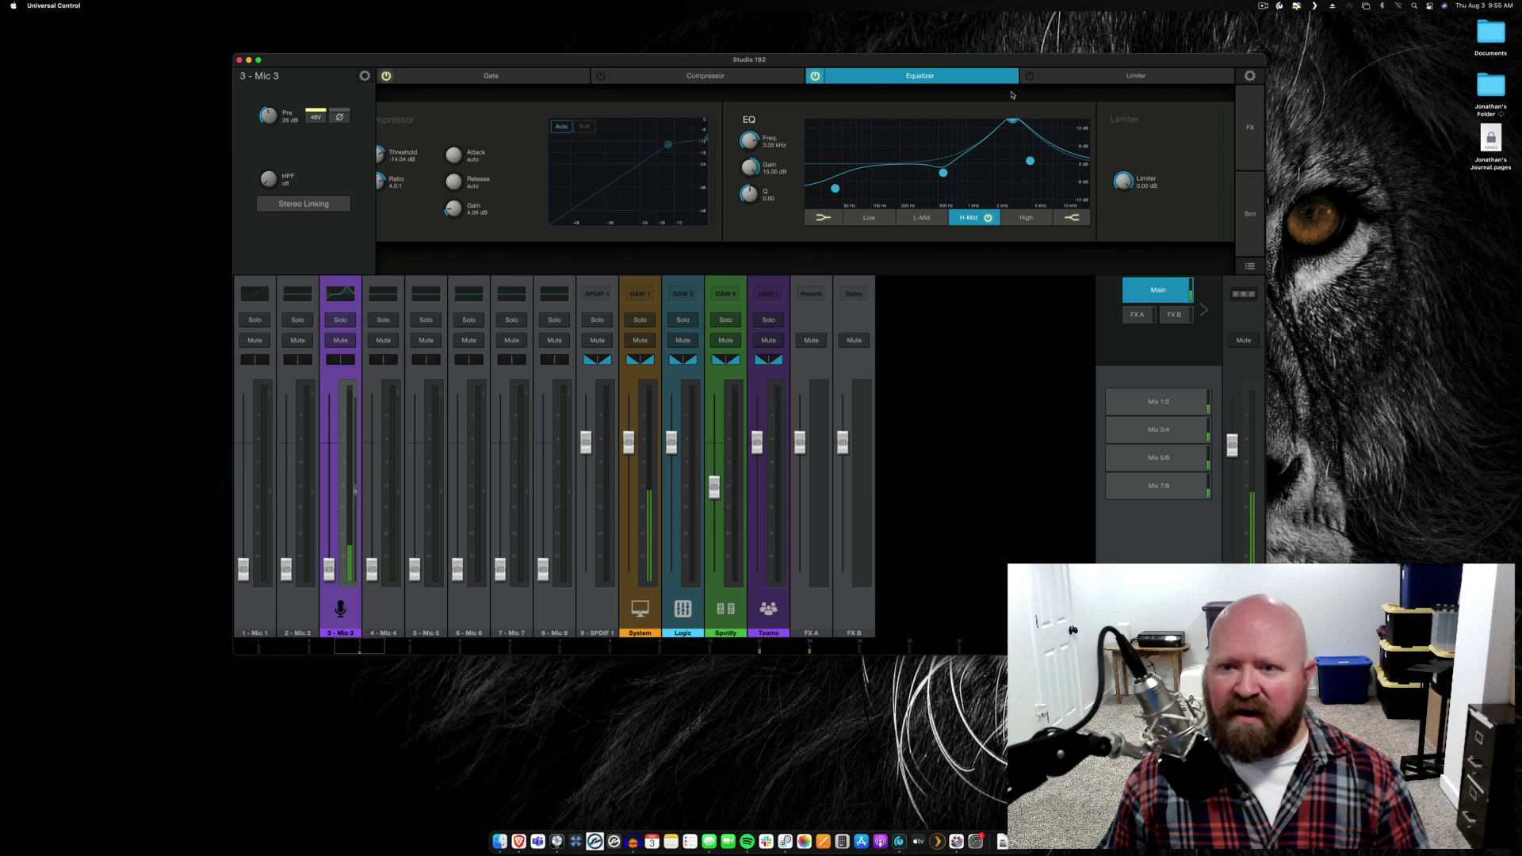
left_click_drag(1011, 95, 1010, 172)
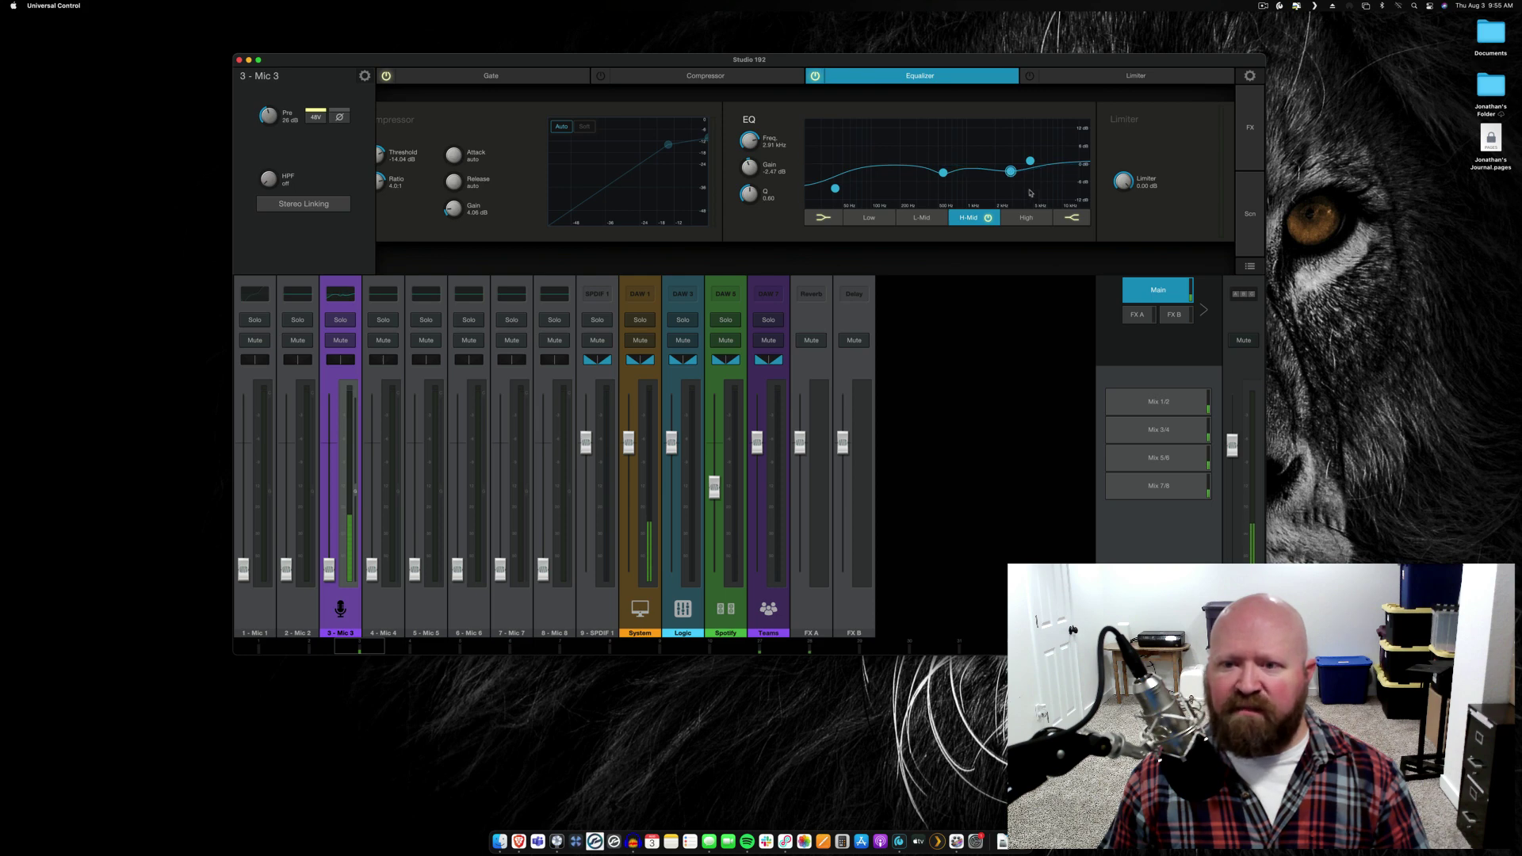
Boost the High band to about 5.57 dB at 4.93 kHz
left_click(1029, 161)
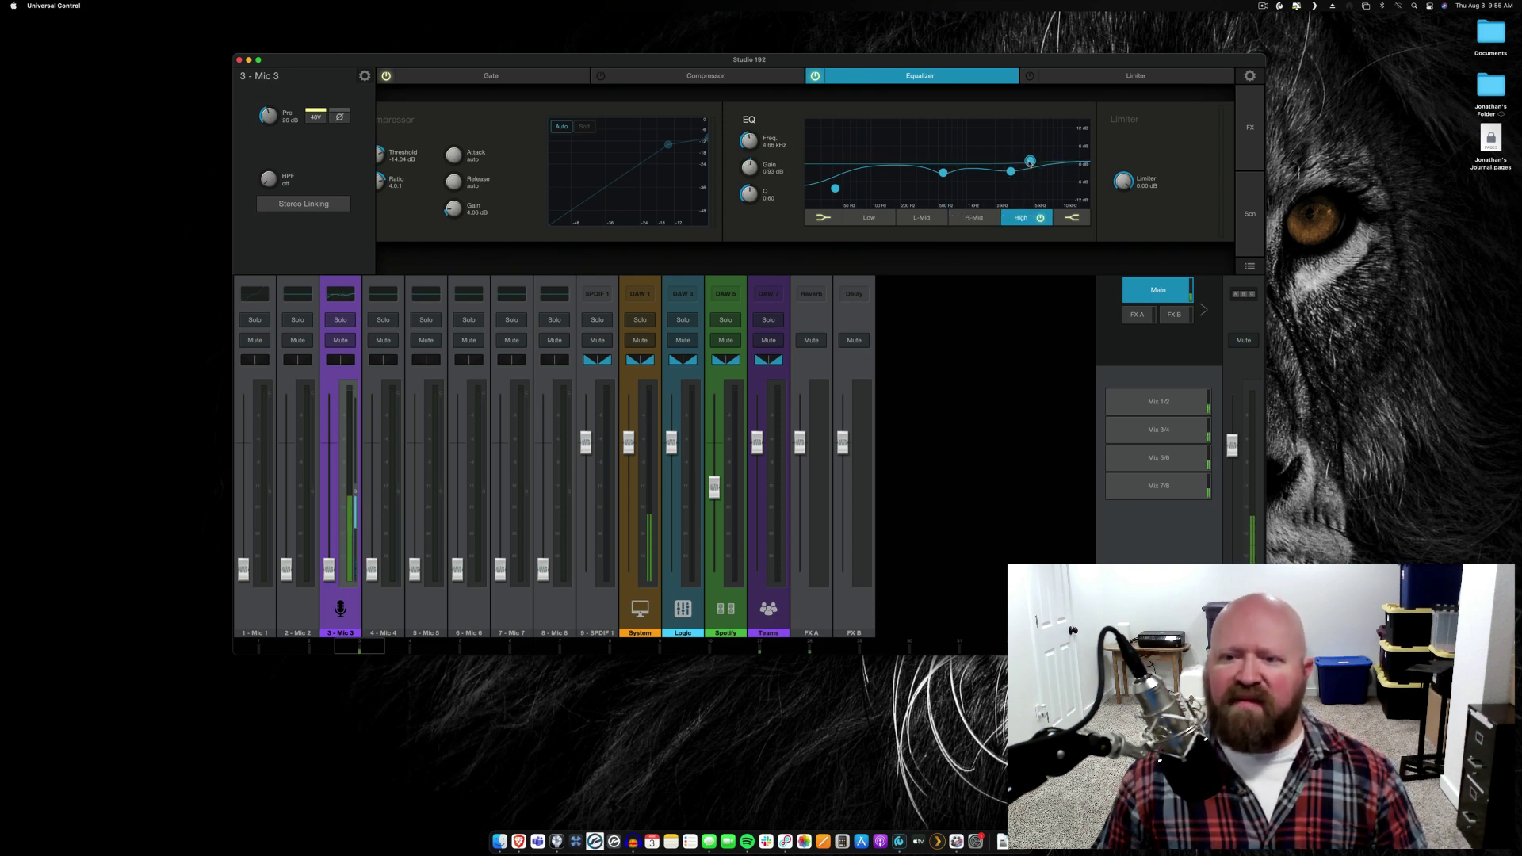
left_click_drag(1029, 162, 1028, 149)
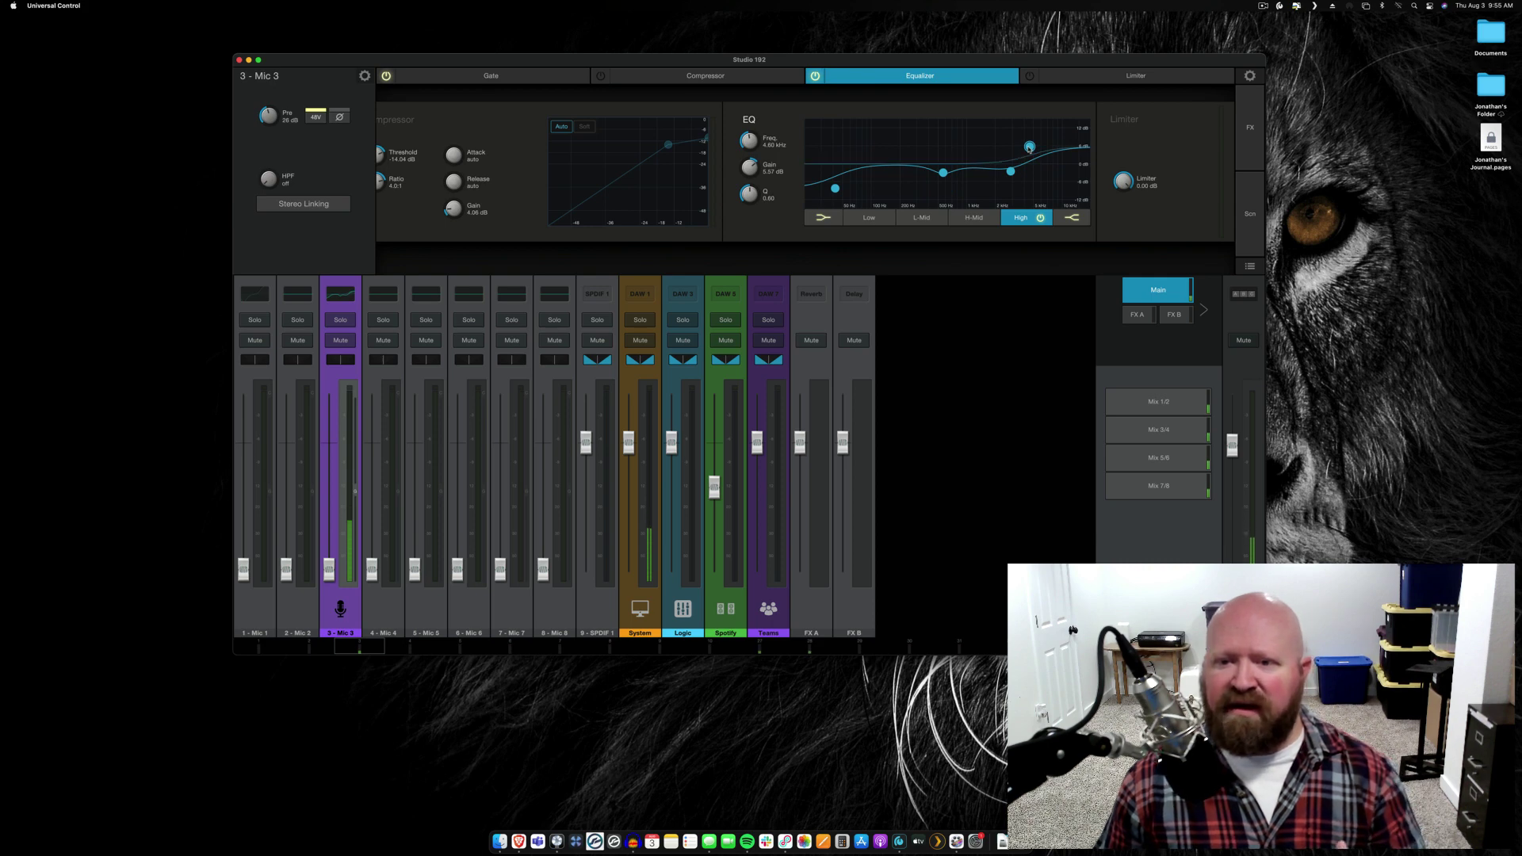
left_click(1010, 172)
left_click_drag(1029, 147, 1032, 148)
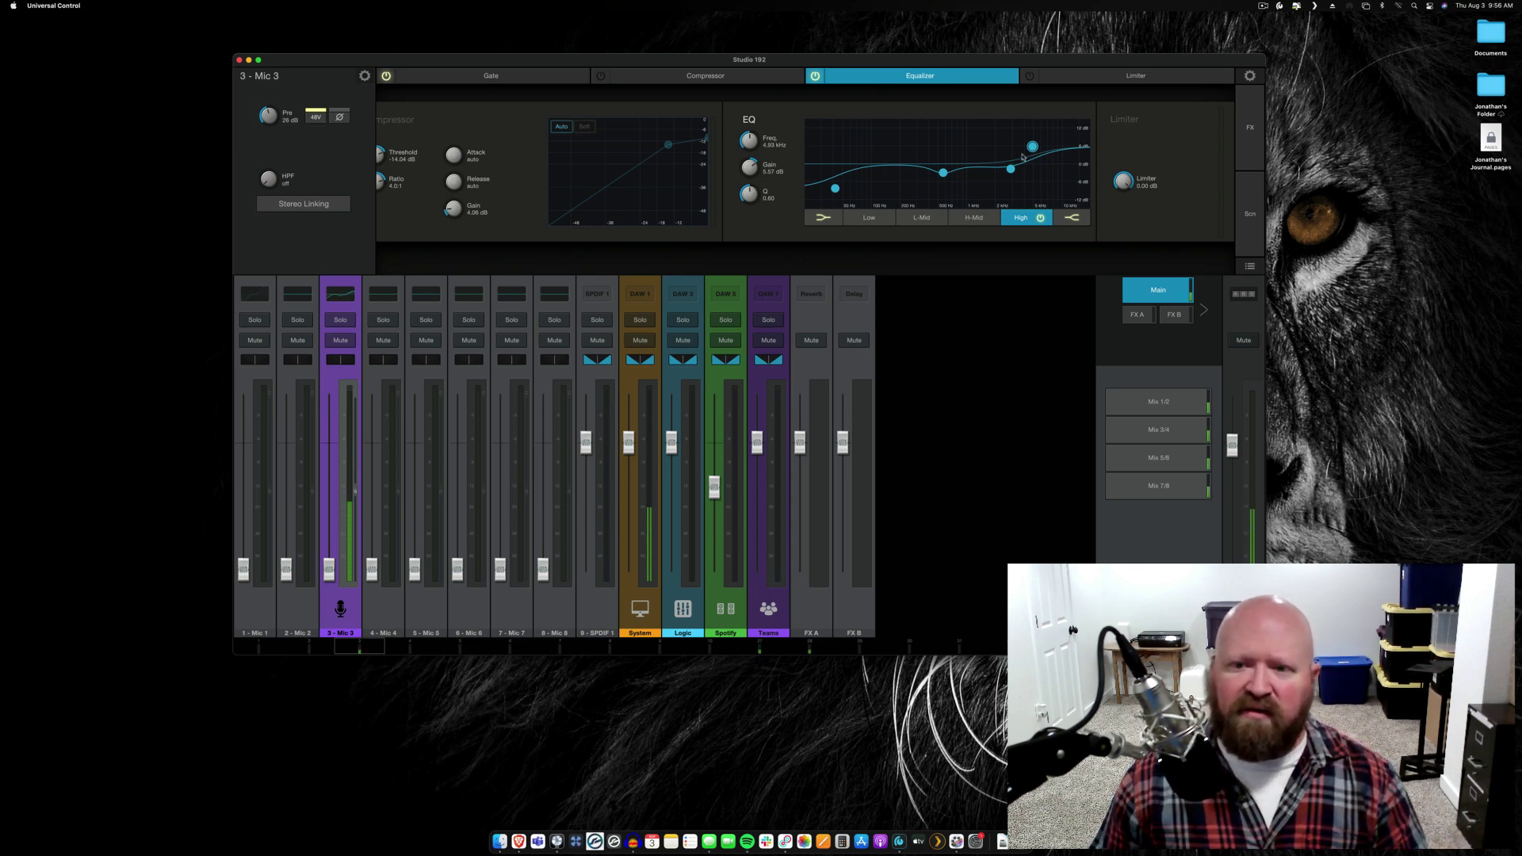
left_click(943, 173)
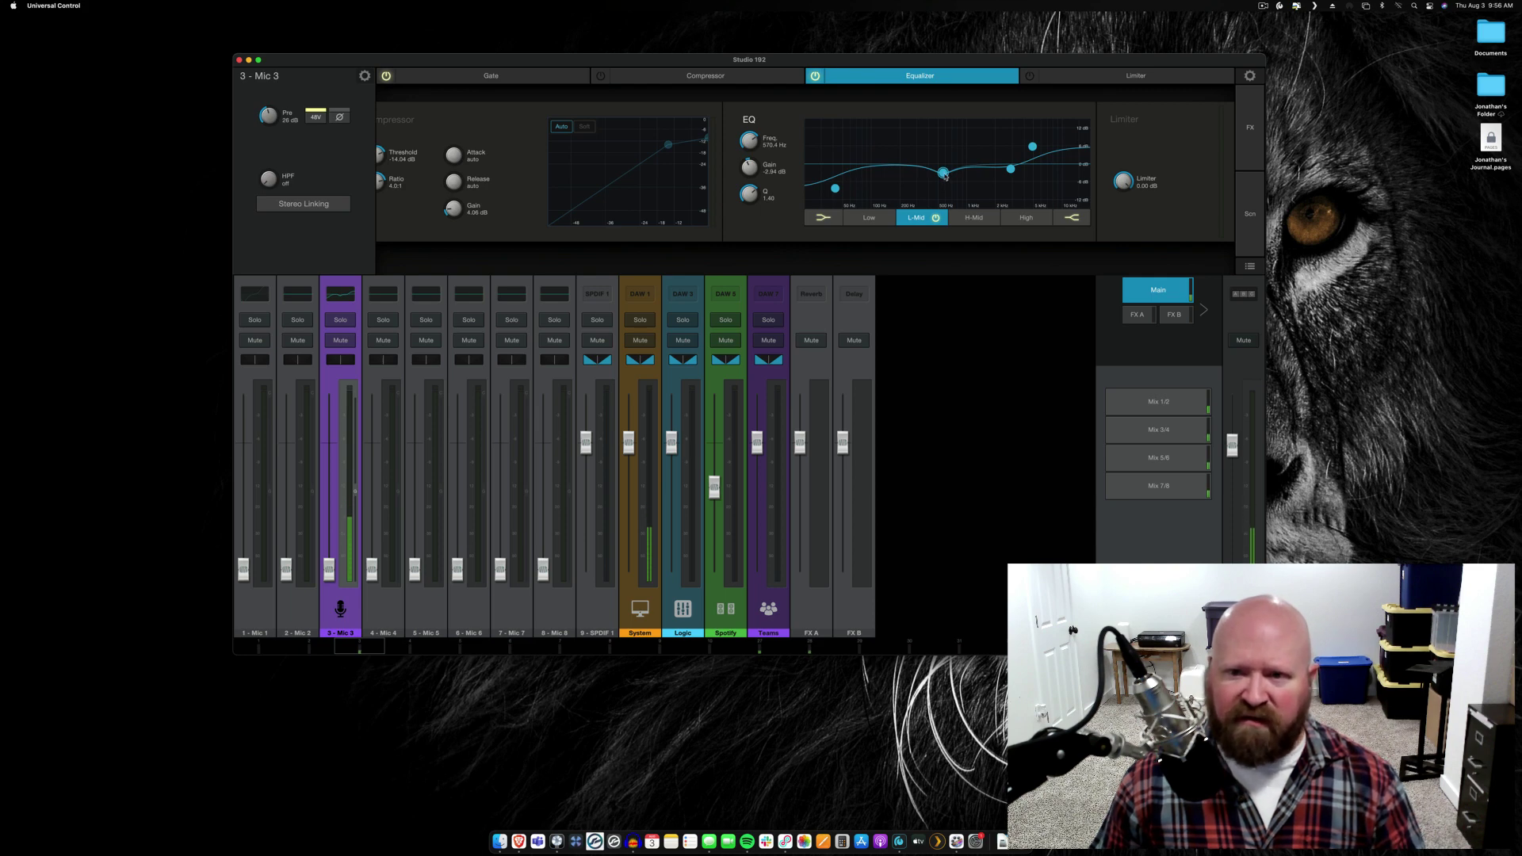
Cut Low near 108 Hz, boost L-Mid, cut High near 3.97 kHz and lift H-Mid 4.3 dB
left_click_drag(944, 176, 1029, 163)
left_click(998, 166)
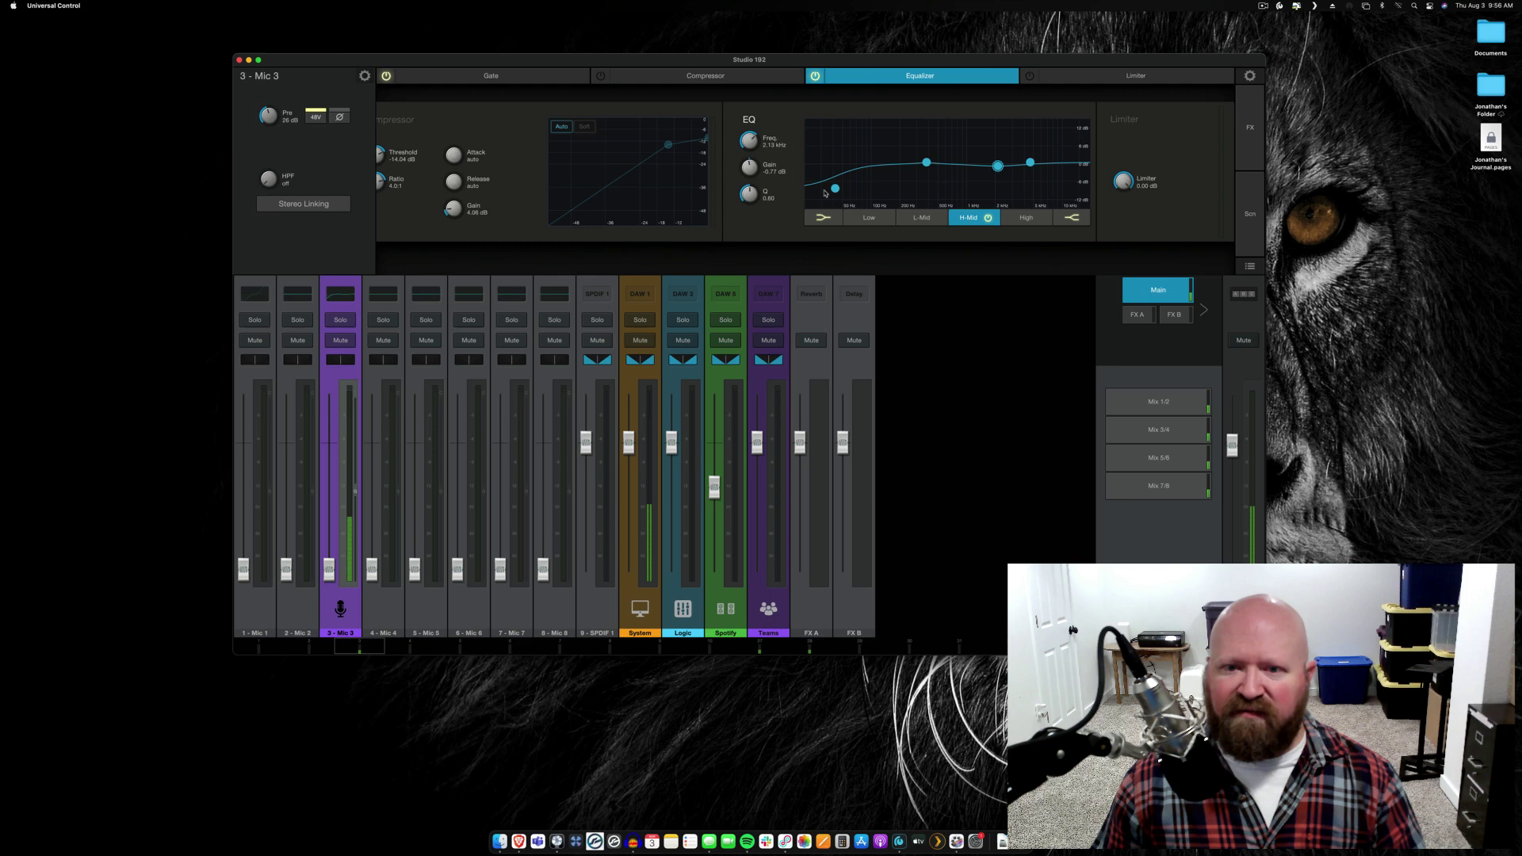
left_click_drag(835, 188, 874, 206)
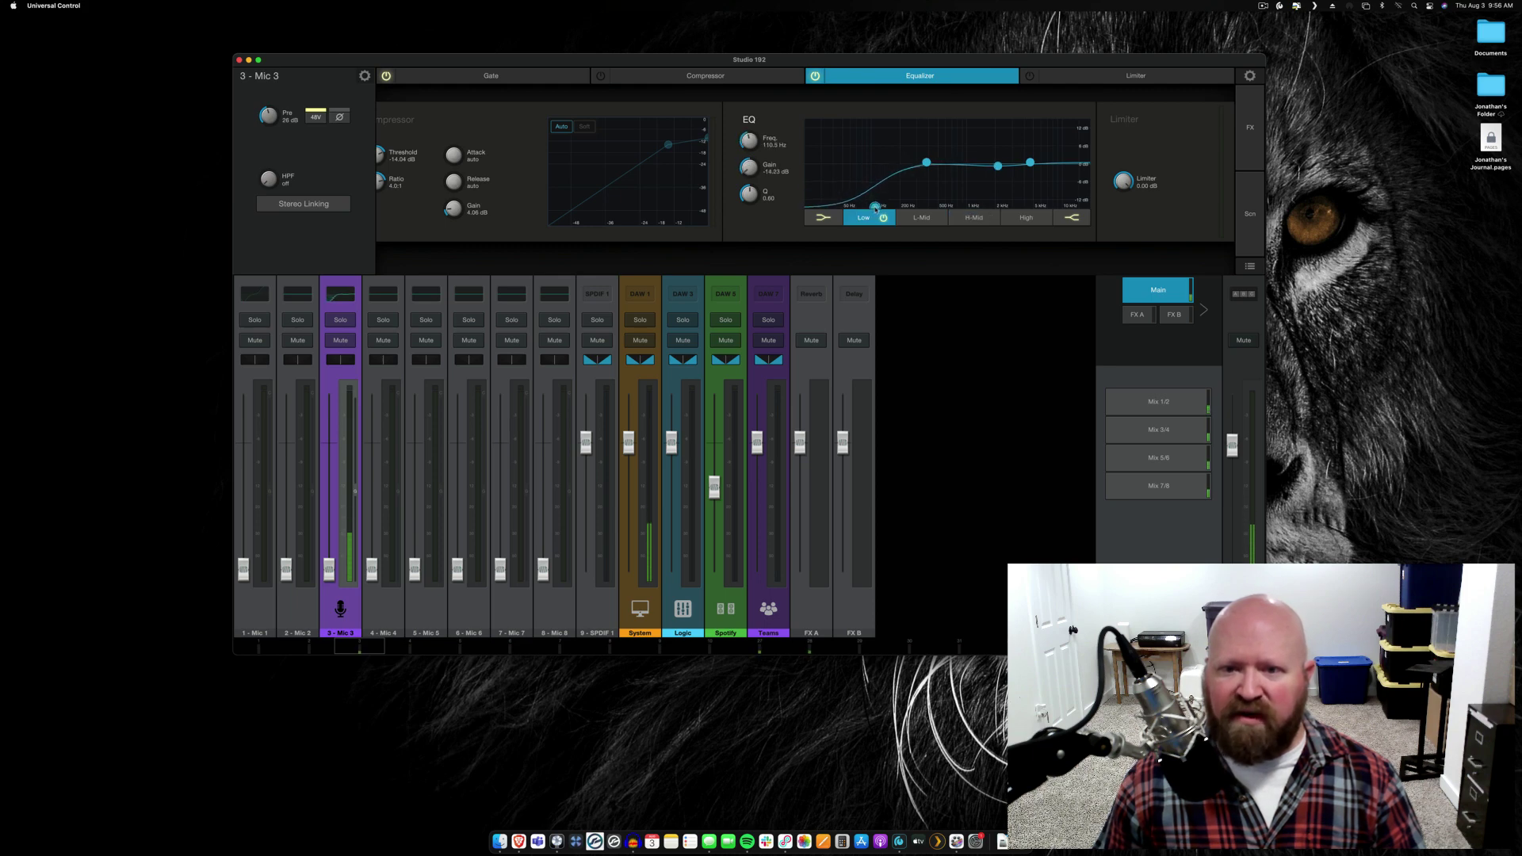
left_click_drag(927, 162, 938, 146)
left_click(1028, 164)
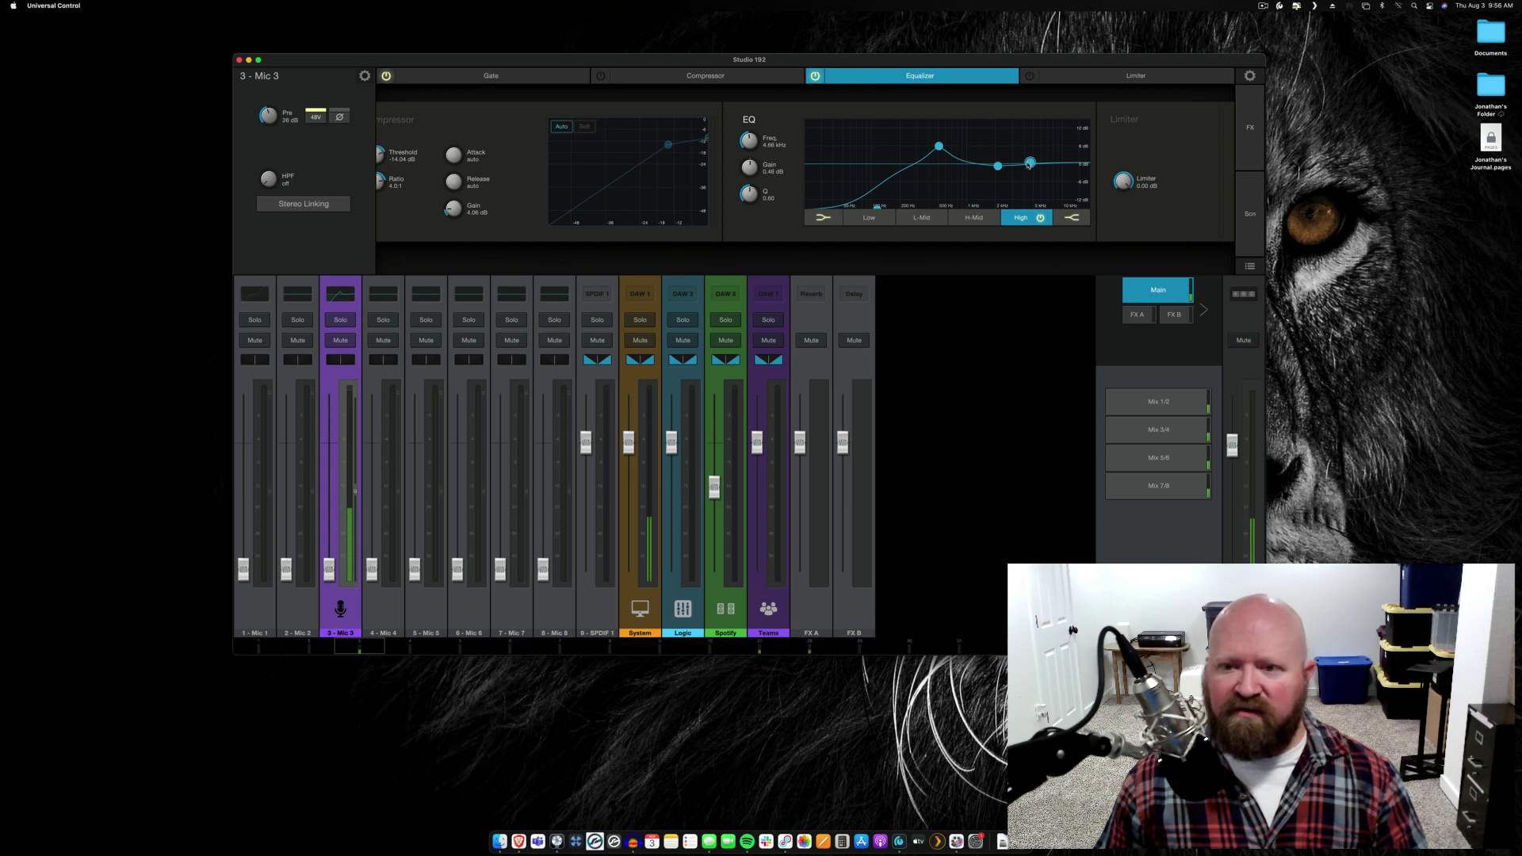
left_click_drag(1029, 164, 1022, 221)
left_click(997, 166)
left_click_drag(997, 166, 982, 130)
Boost High to 15 dB at 4.25 kHz, cut L-Mid fully near 500 Hz, and raise the low cut to 428 Hz
left_click(938, 147)
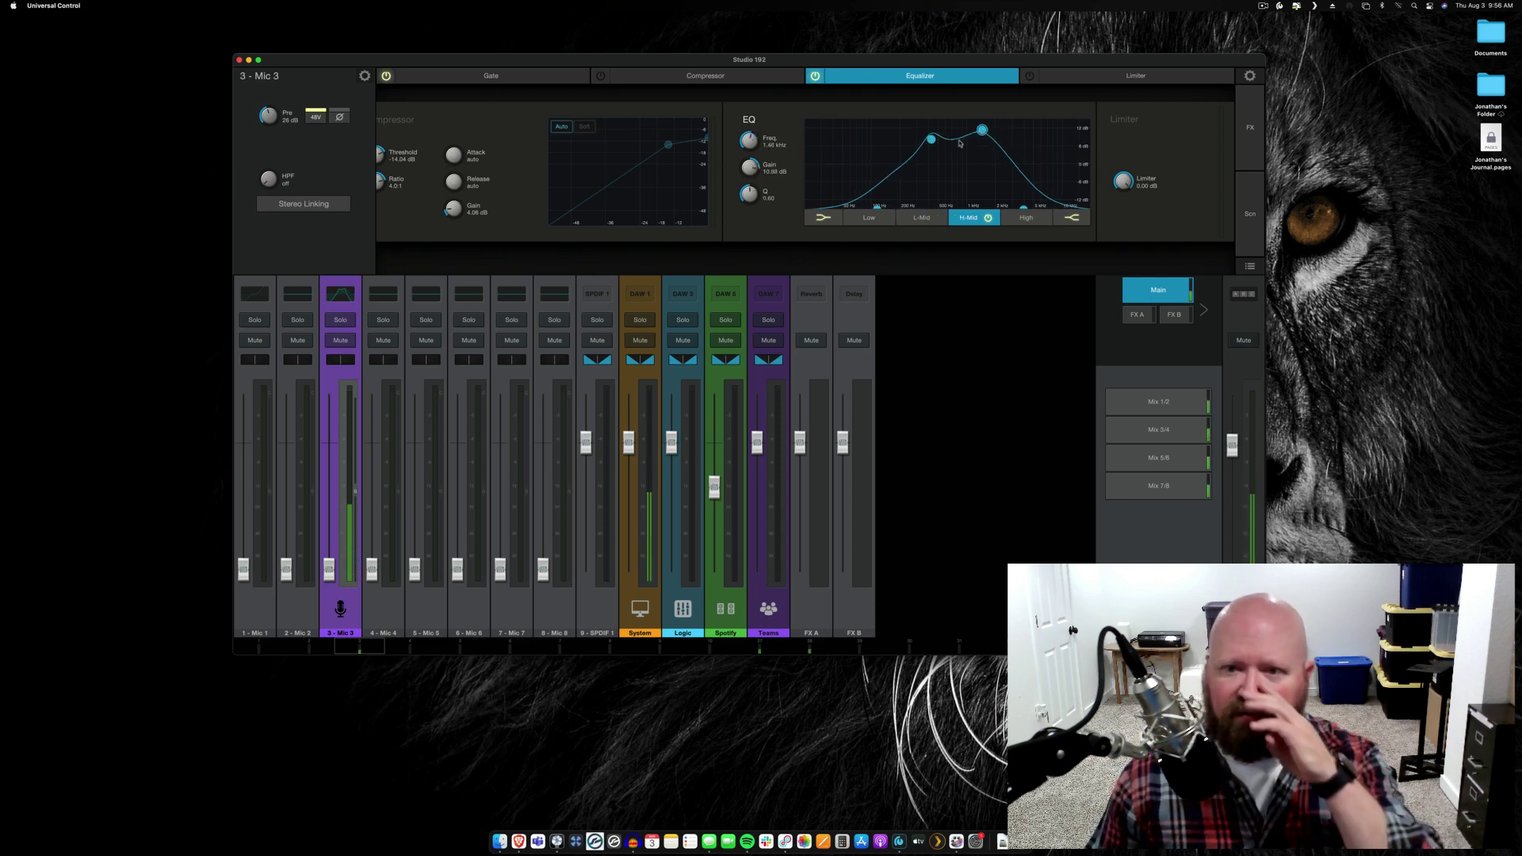
left_click(931, 139)
mouse_move(931, 140)
left_mouse_down()
mouse_move(924, 119)
mouse_move(970, 121)
mouse_move(996, 163)
mouse_move(923, 135)
mouse_move(921, 162)
left_mouse_up()
left_click(983, 131)
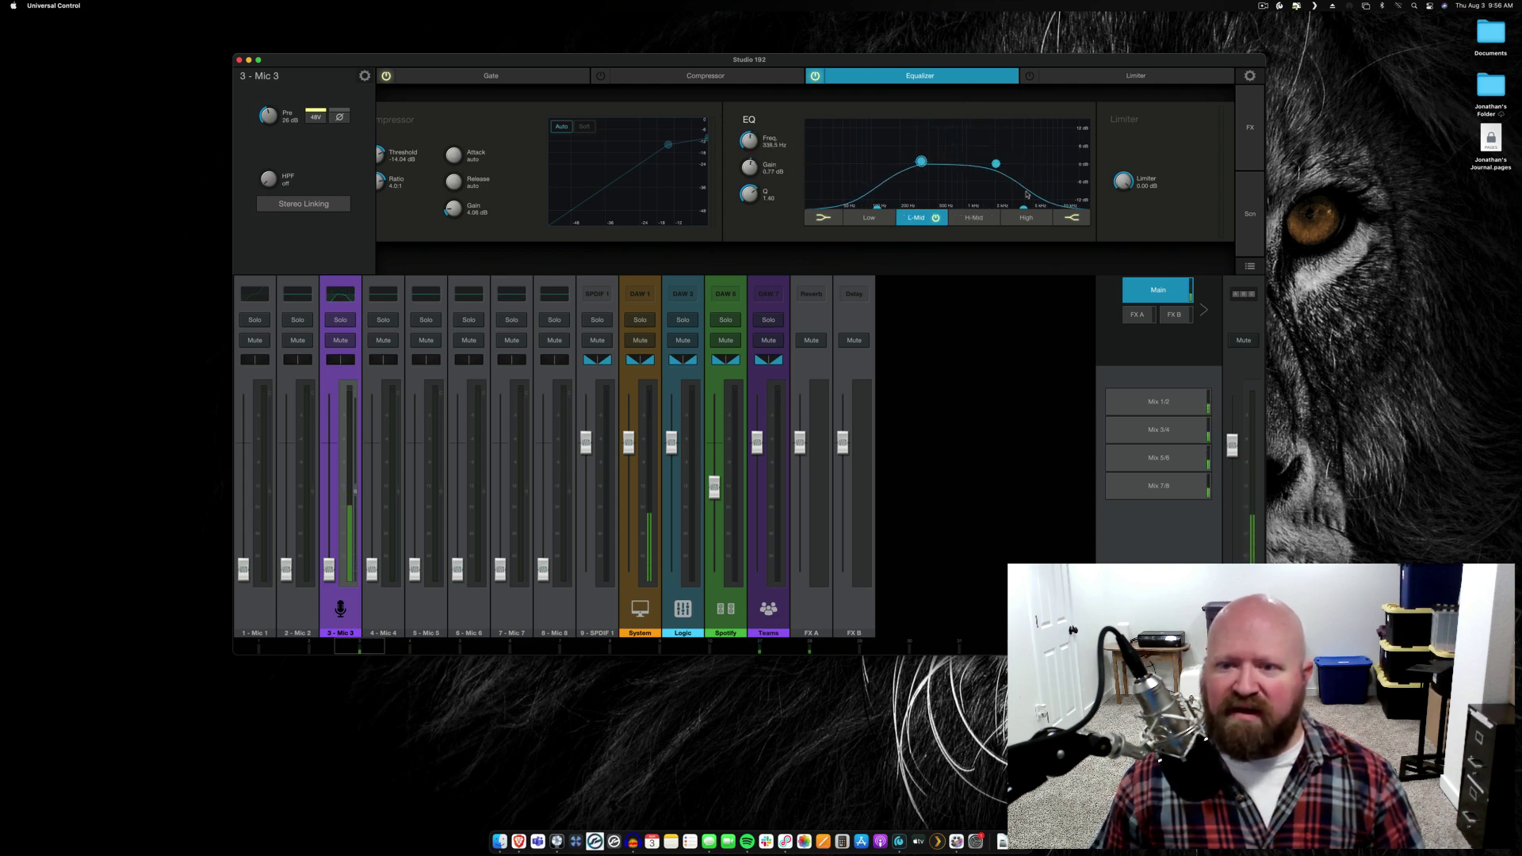
left_click_drag(1023, 207, 980, 111)
left_click_drag(921, 162, 934, 208)
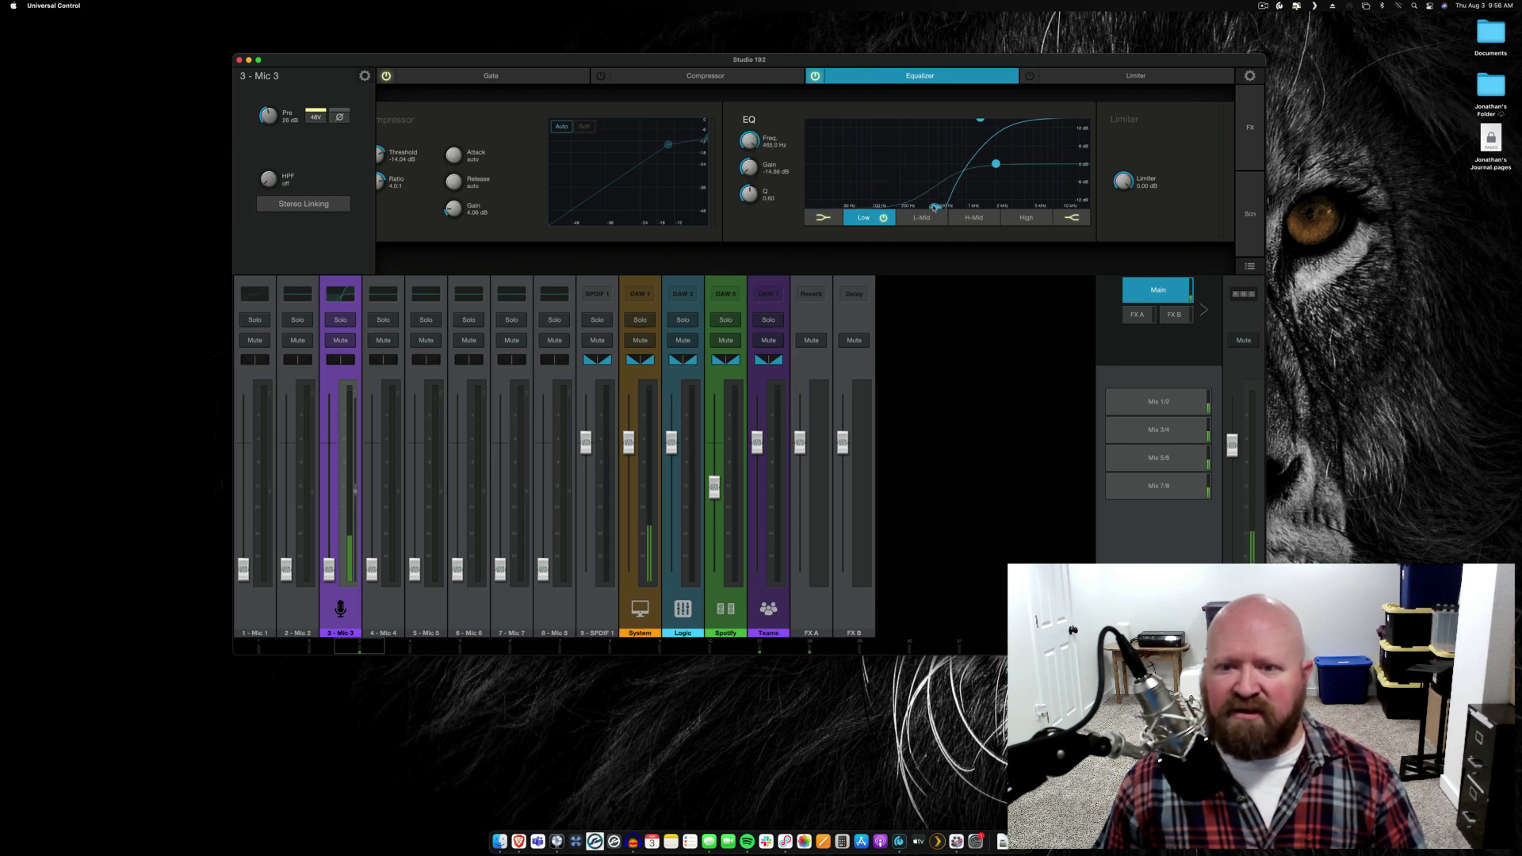
left_click_drag(934, 208, 985, 169)
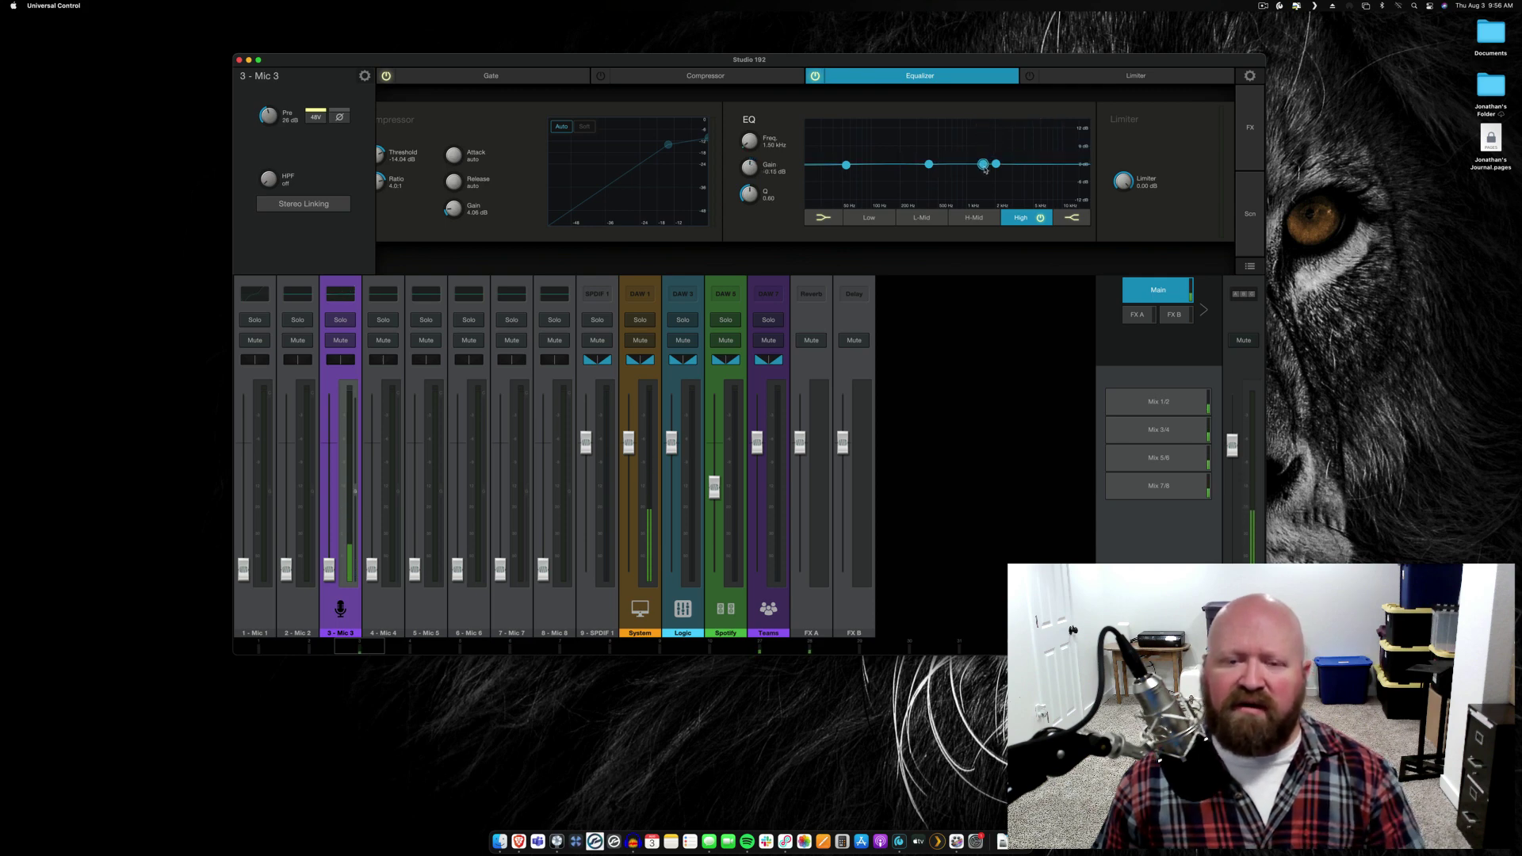